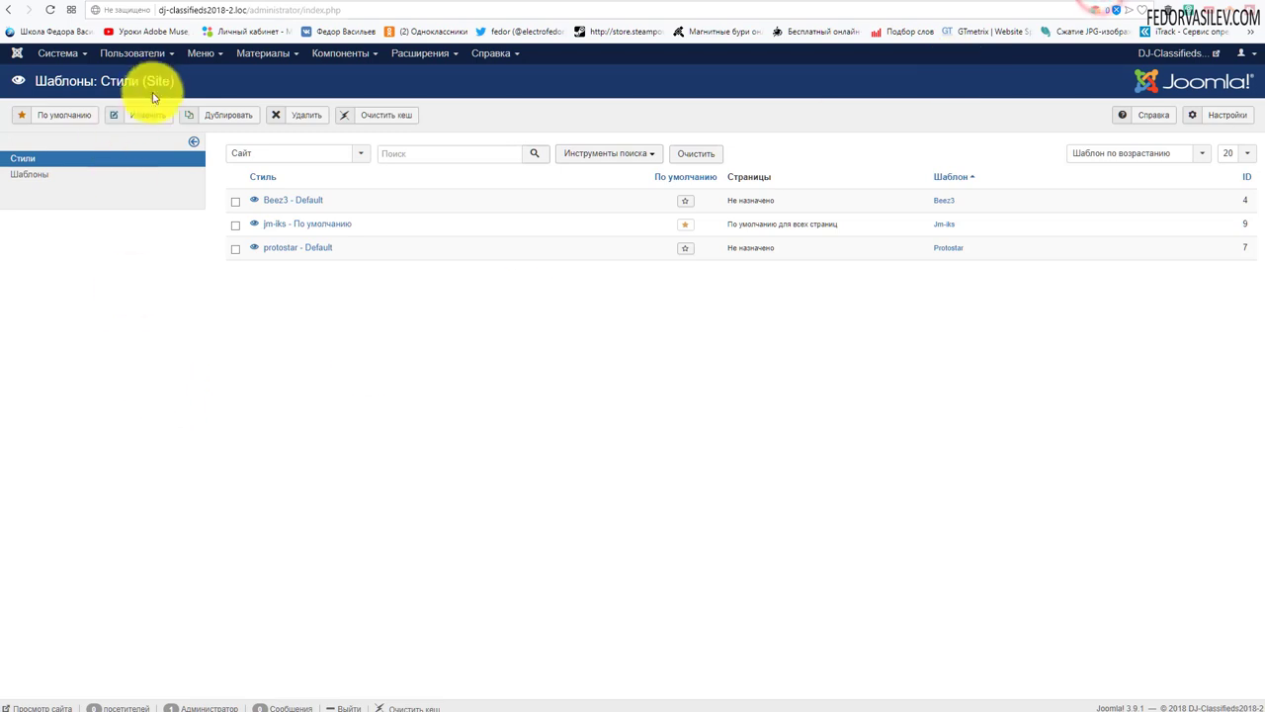
- Start a new menu item in Main Menu and title it "Мой аккаунт"
{"action": "left_click", "coordinate": [201, 54]}
{"action": "left_click", "coordinate": [202, 146]}
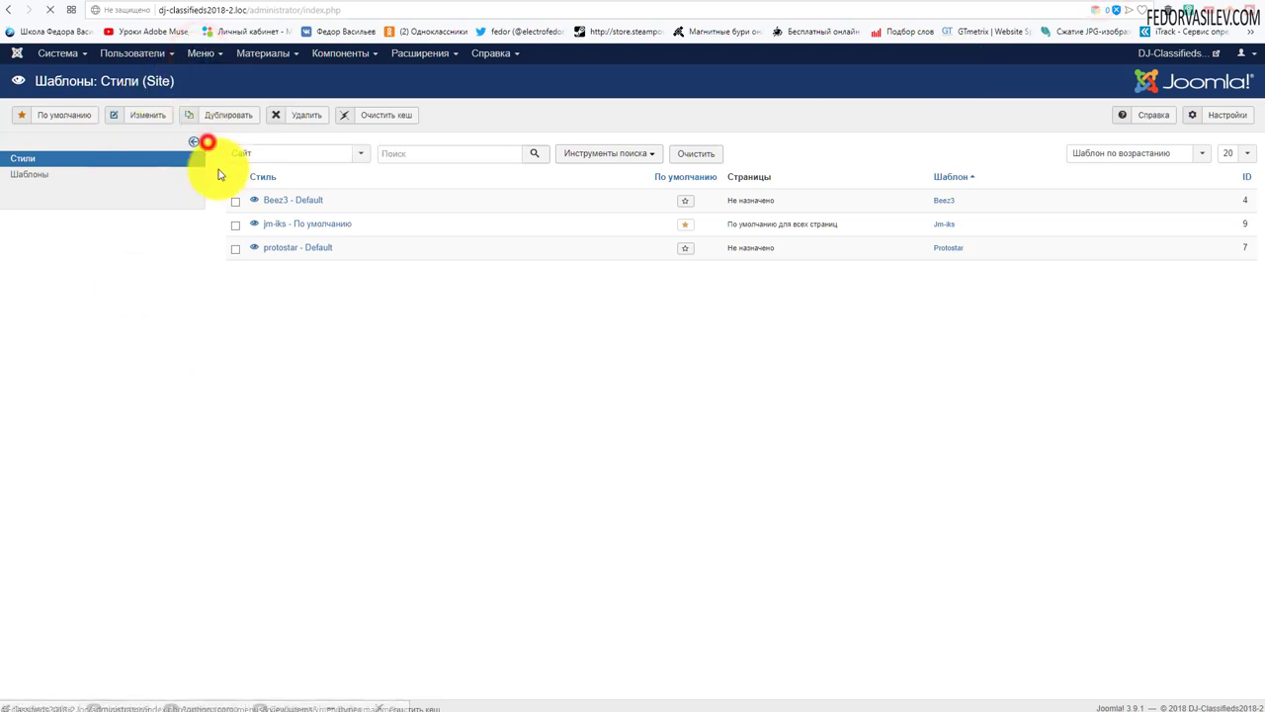
{"action": "left_click", "coordinate": [82, 124]}
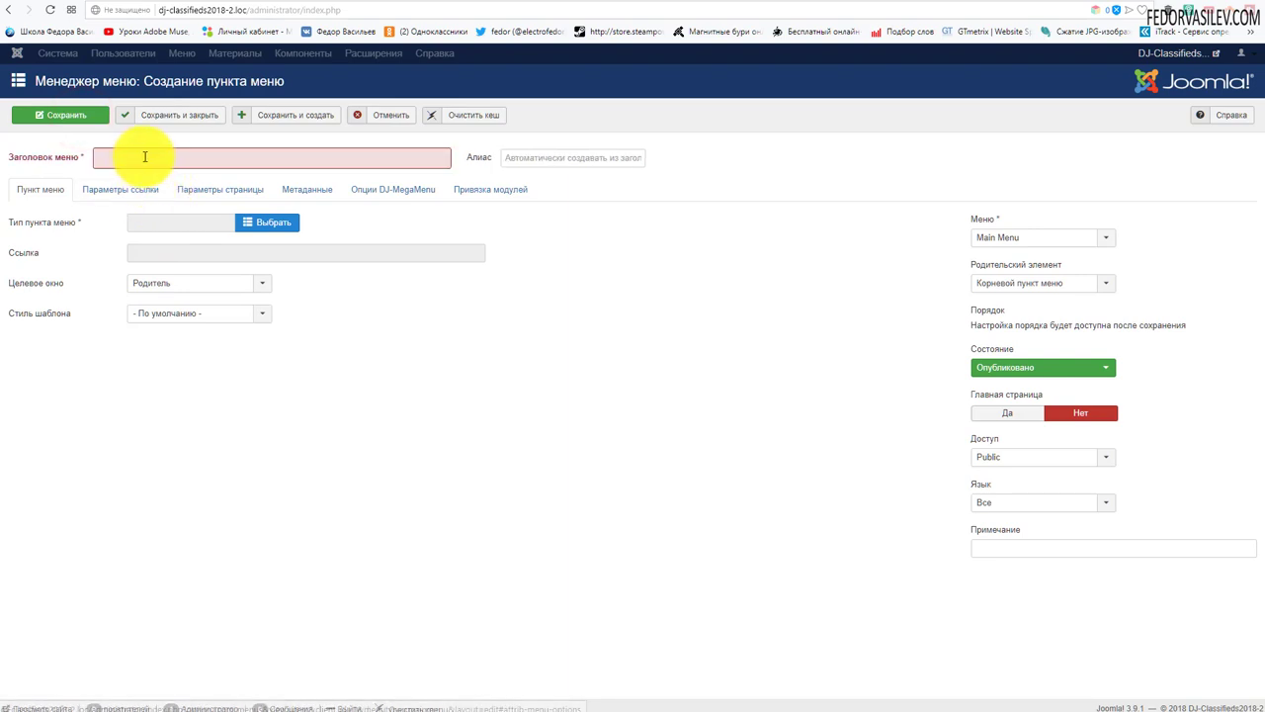
{"action": "right_click", "coordinate": [144, 161]}
{"action": "left_click", "coordinate": [155, 227]}
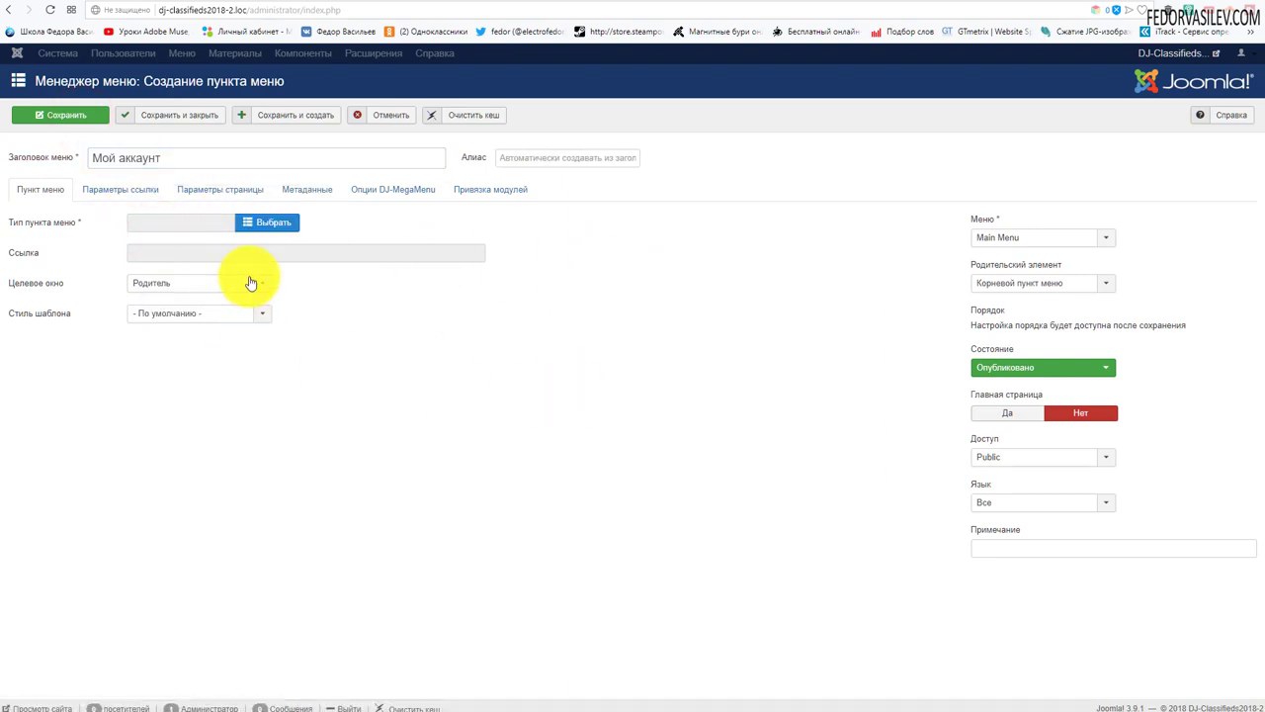
- Set the menu item type to Профиль пользователя from the DJ Classifieds group
{"action": "left_click", "coordinate": [255, 224]}
{"action": "left_click", "coordinate": [149, 128]}
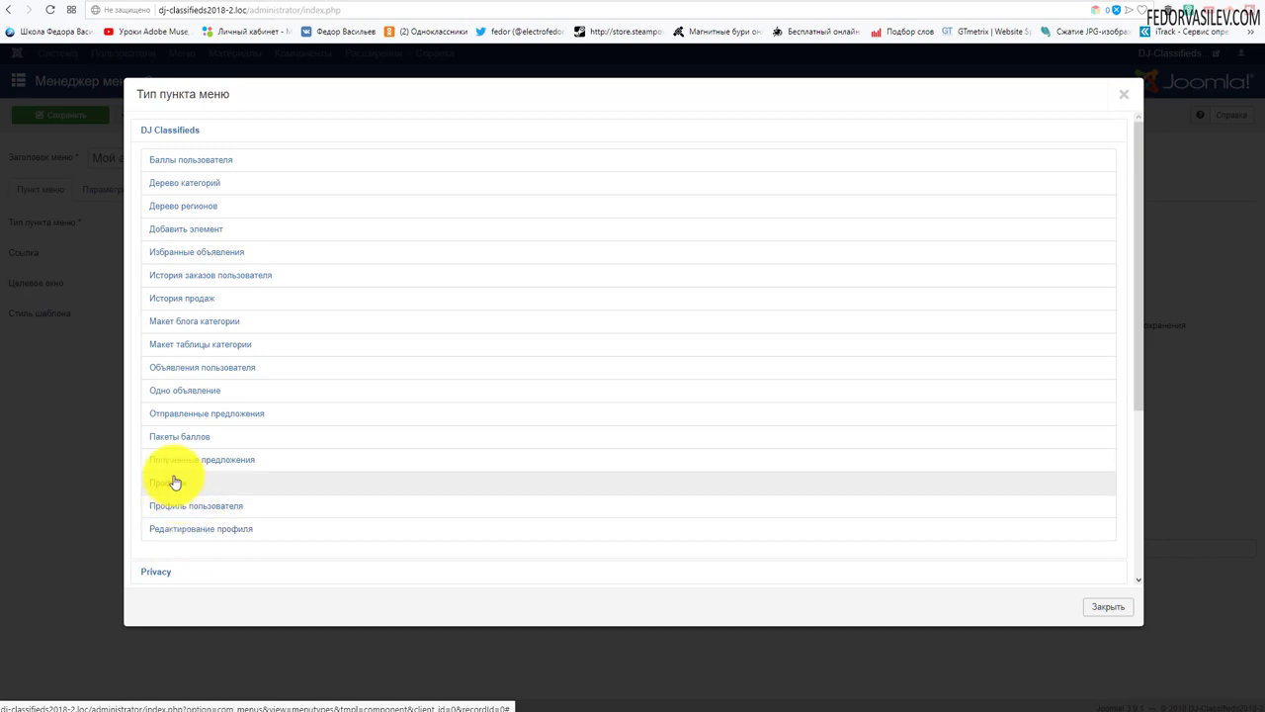
{"action": "left_click", "coordinate": [184, 505]}
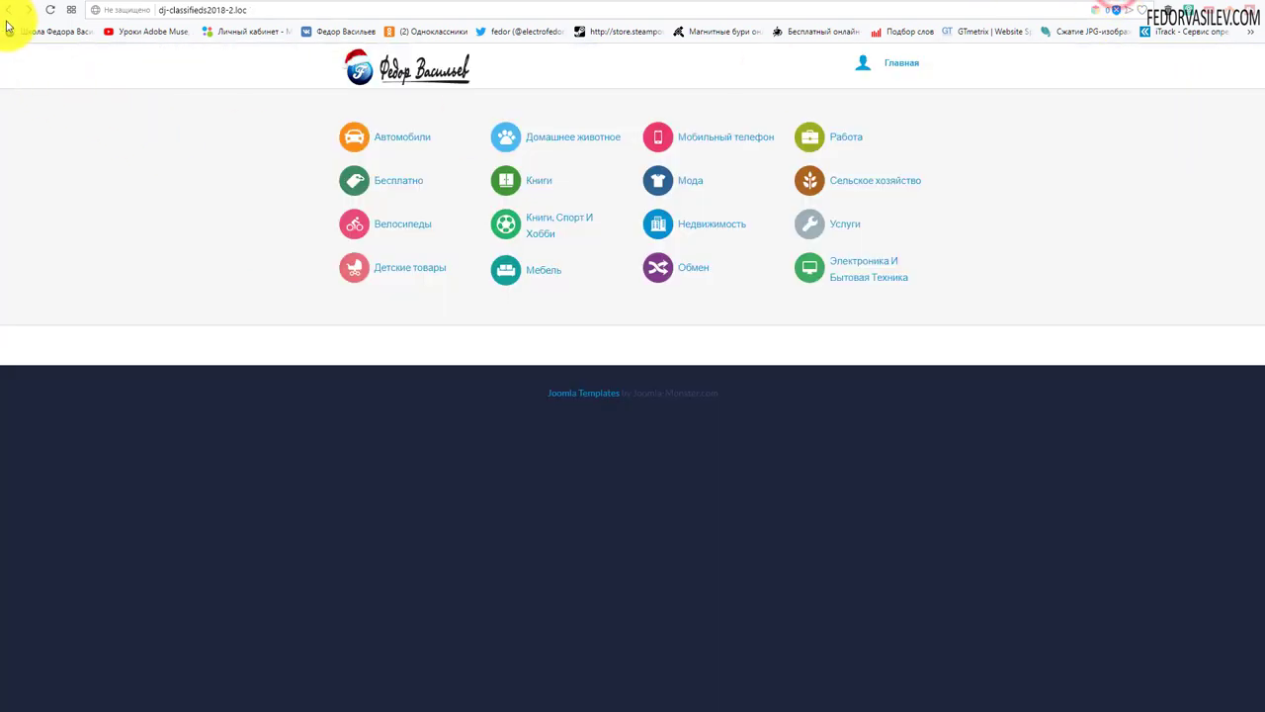
- Reload the site's front end, open Мой аккаунт, and view the password recovery form before returning to the login form
{"action": "left_click", "coordinate": [46, 14]}
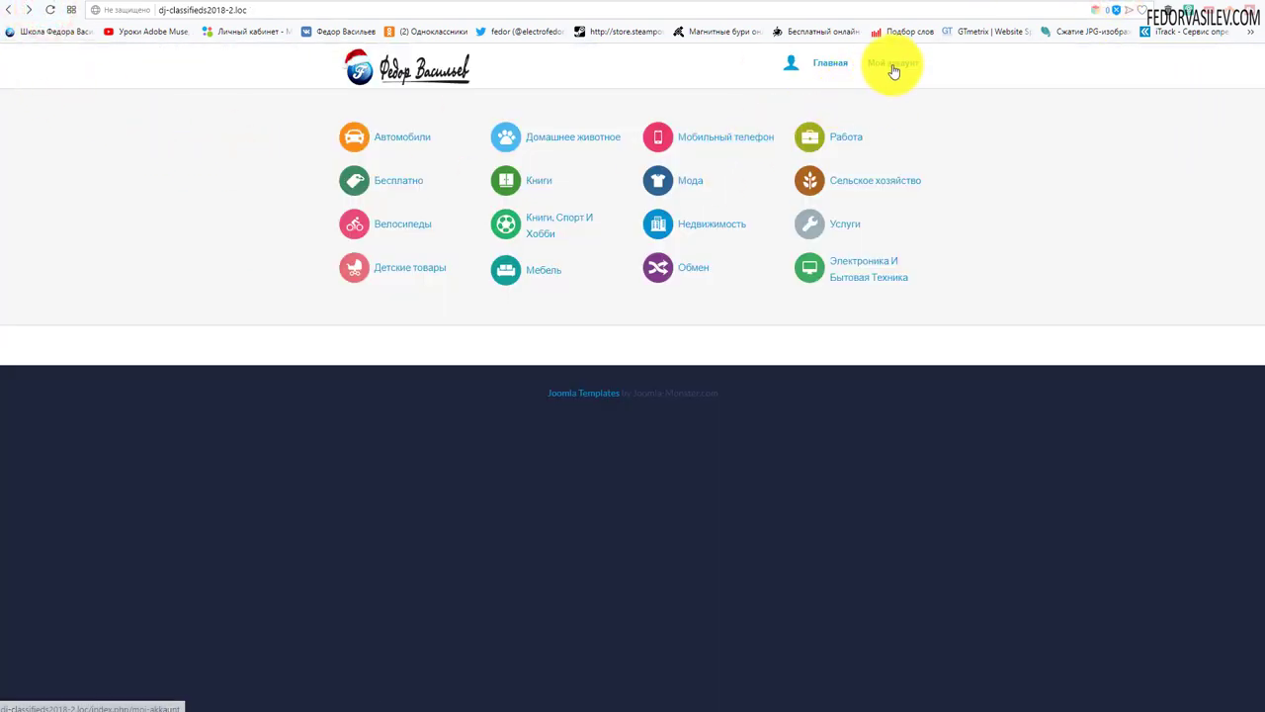
{"action": "left_click", "coordinate": [893, 66]}
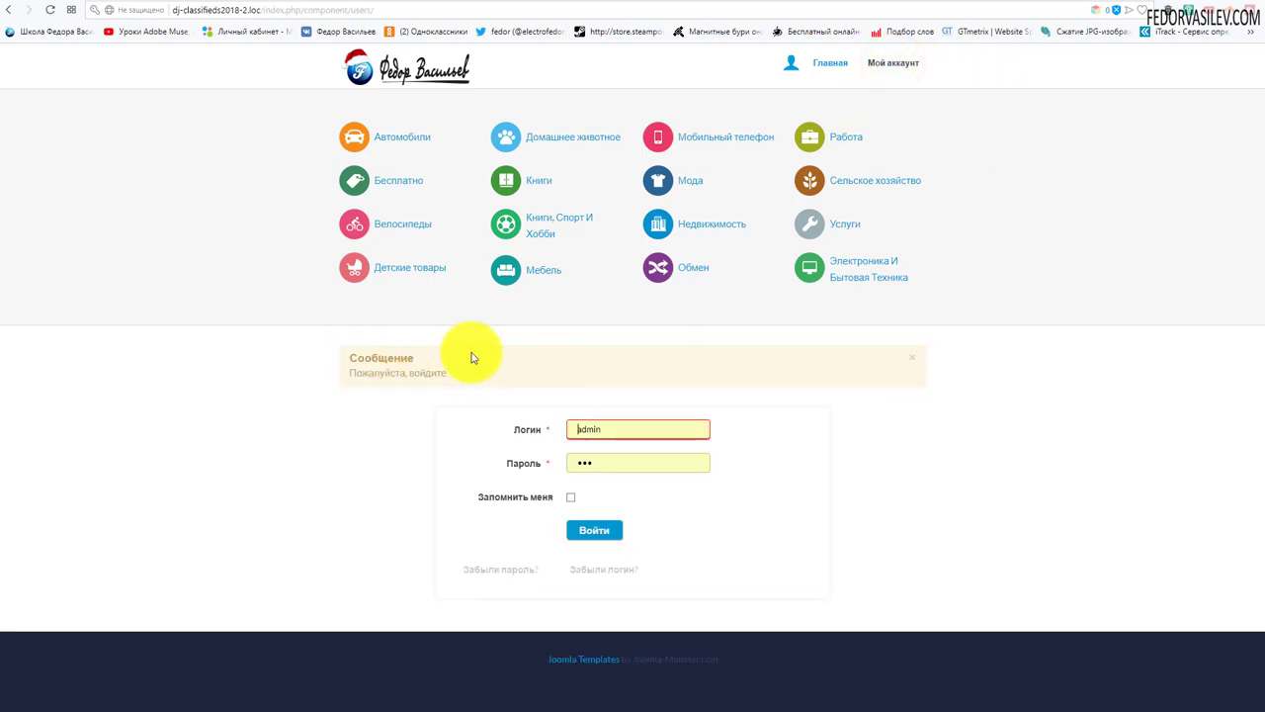
{"action": "left_click", "coordinate": [530, 573]}
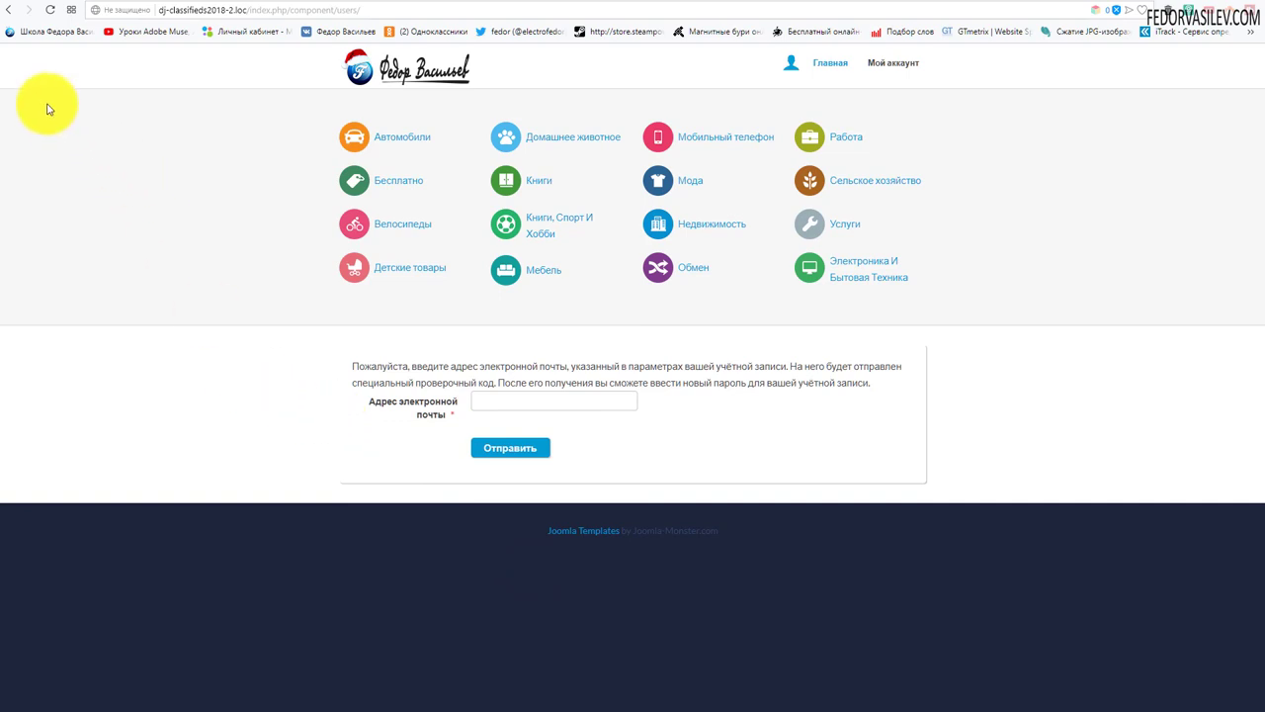
{"action": "left_click", "coordinate": [8, 11]}
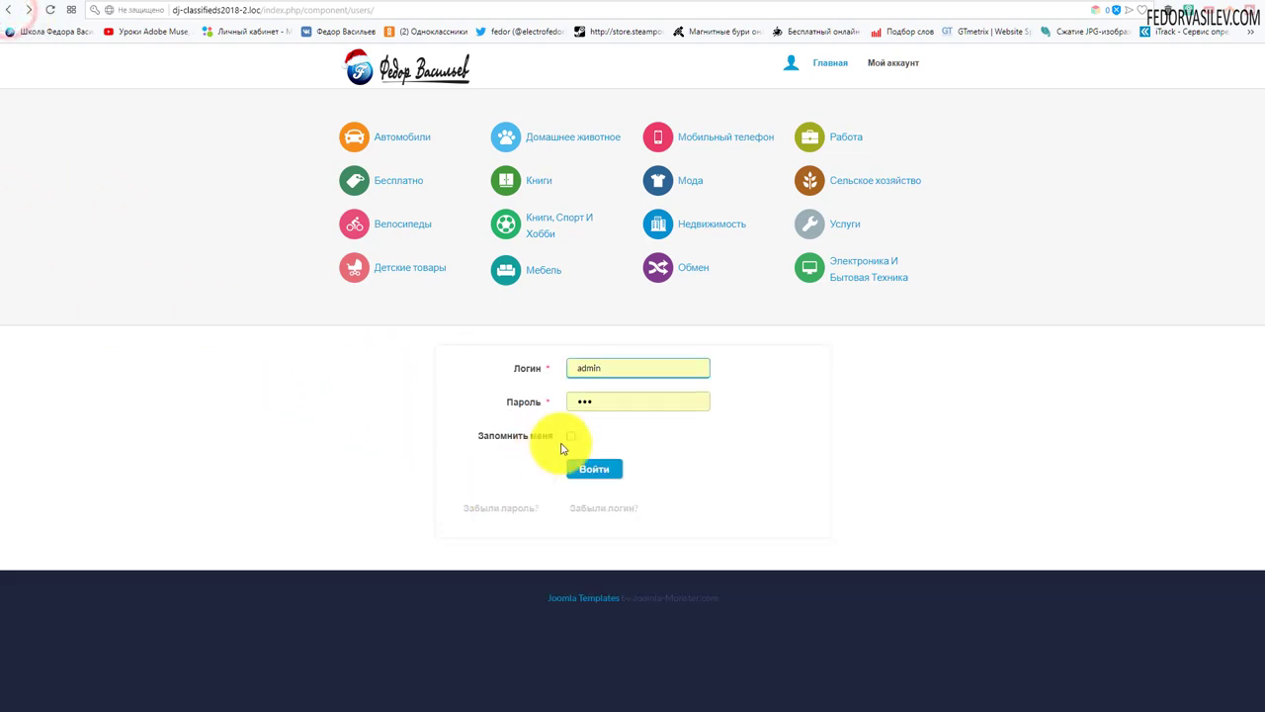
- Log in to the site with the prefilled credentials and try to open the profile editing page
{"action": "left_click", "coordinate": [593, 467]}
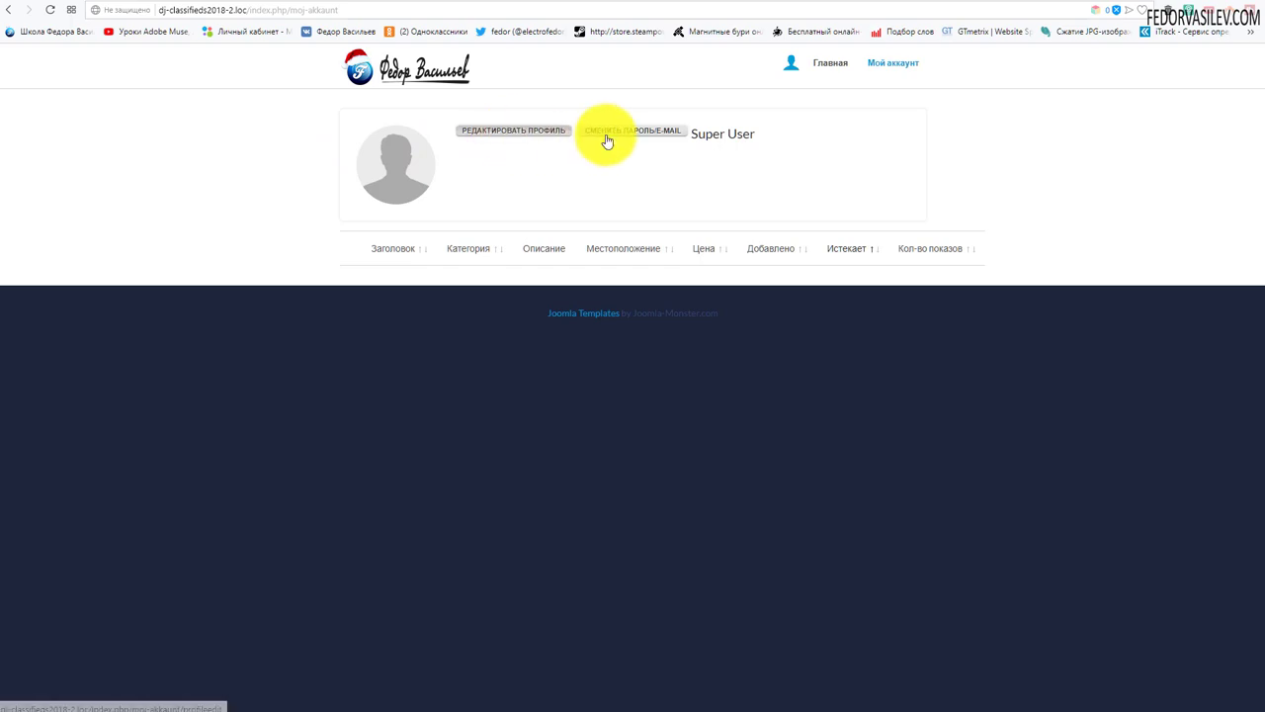
{"action": "left_click", "coordinate": [504, 132]}
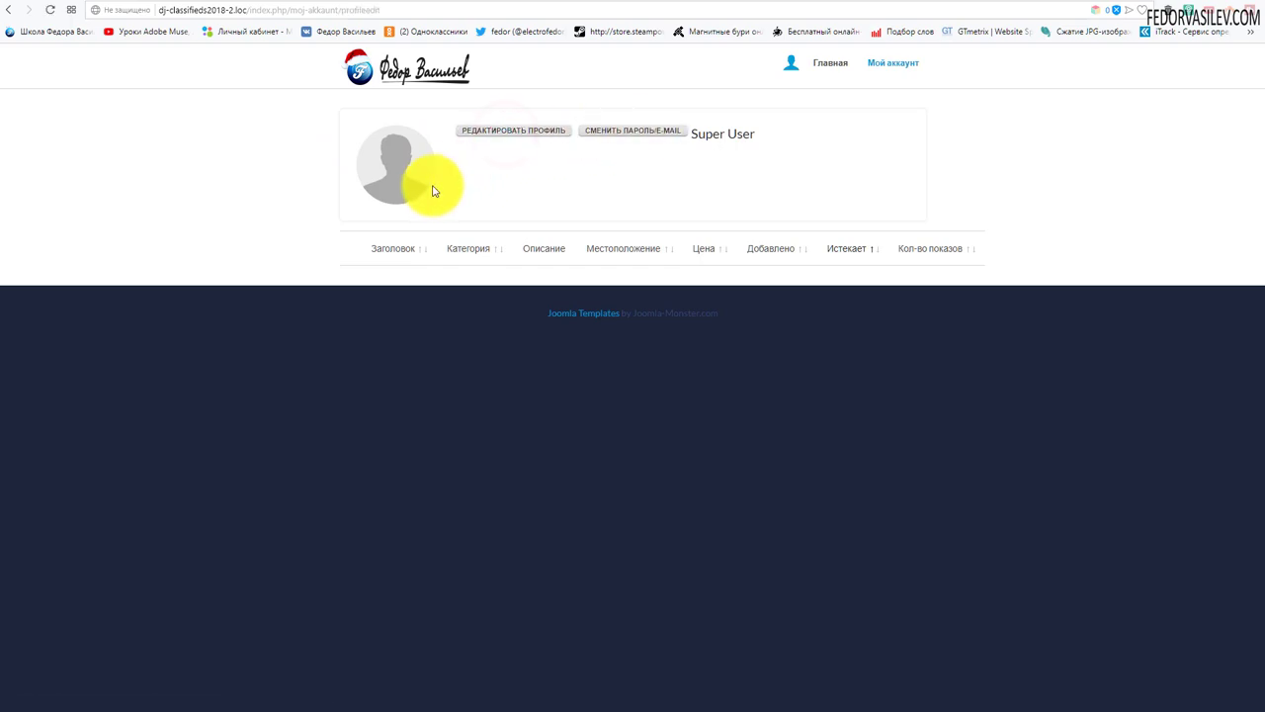
{"action": "left_click", "coordinate": [513, 134]}
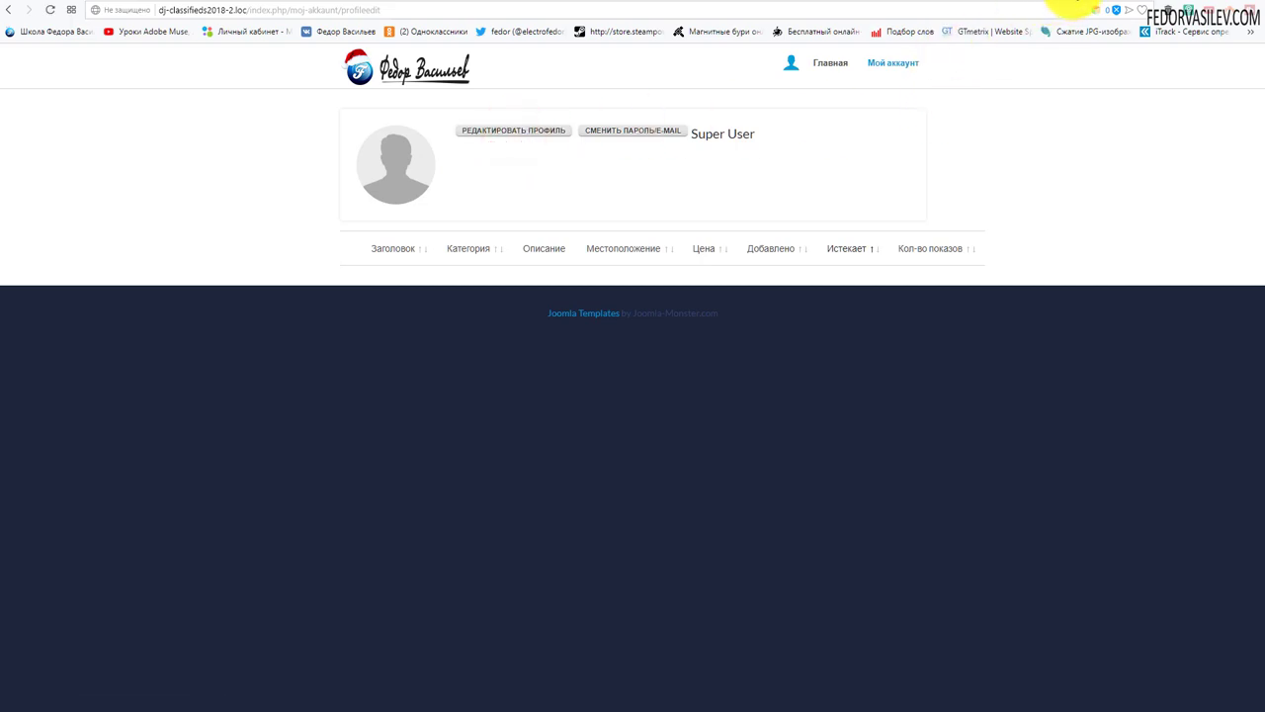
- Return to the Joomla administrator and title the new menu item "Редактировать профиль"
{"action": "left_click", "coordinate": [1072, 8]}
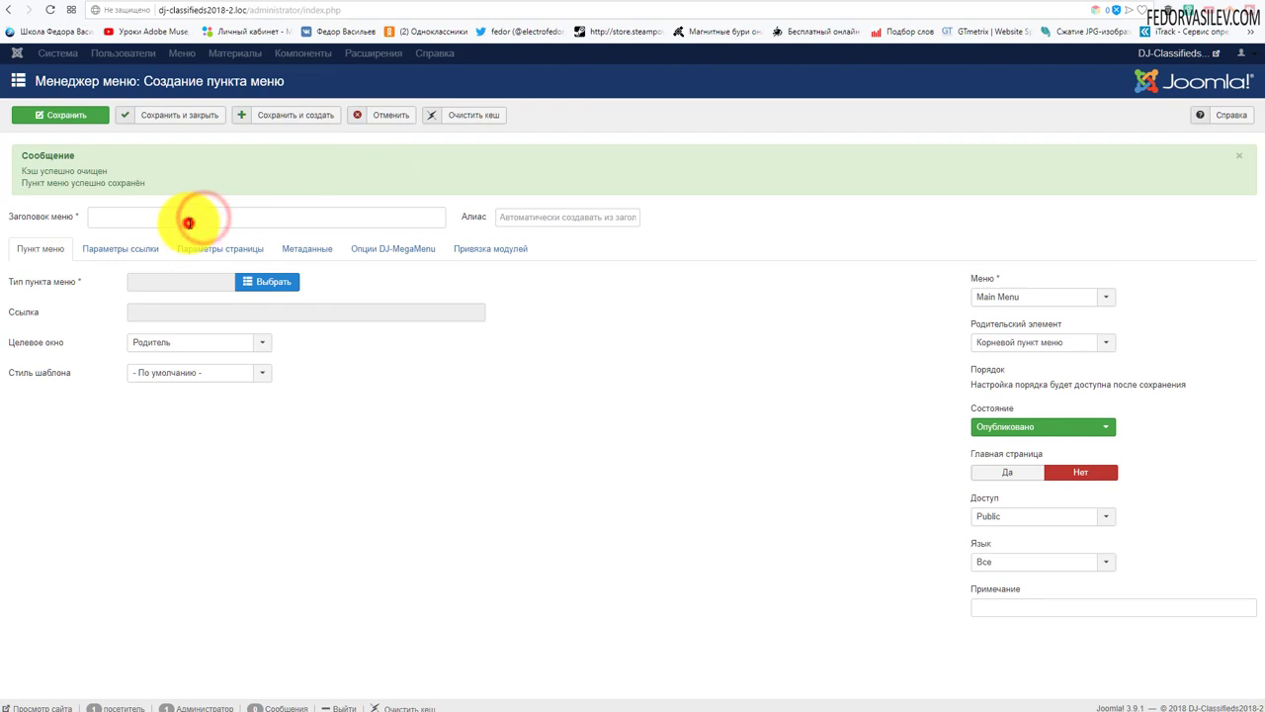
{"action": "left_click", "coordinate": [189, 222]}
{"action": "type", "text": "Р"}
{"action": "left_click", "coordinate": [129, 283]}
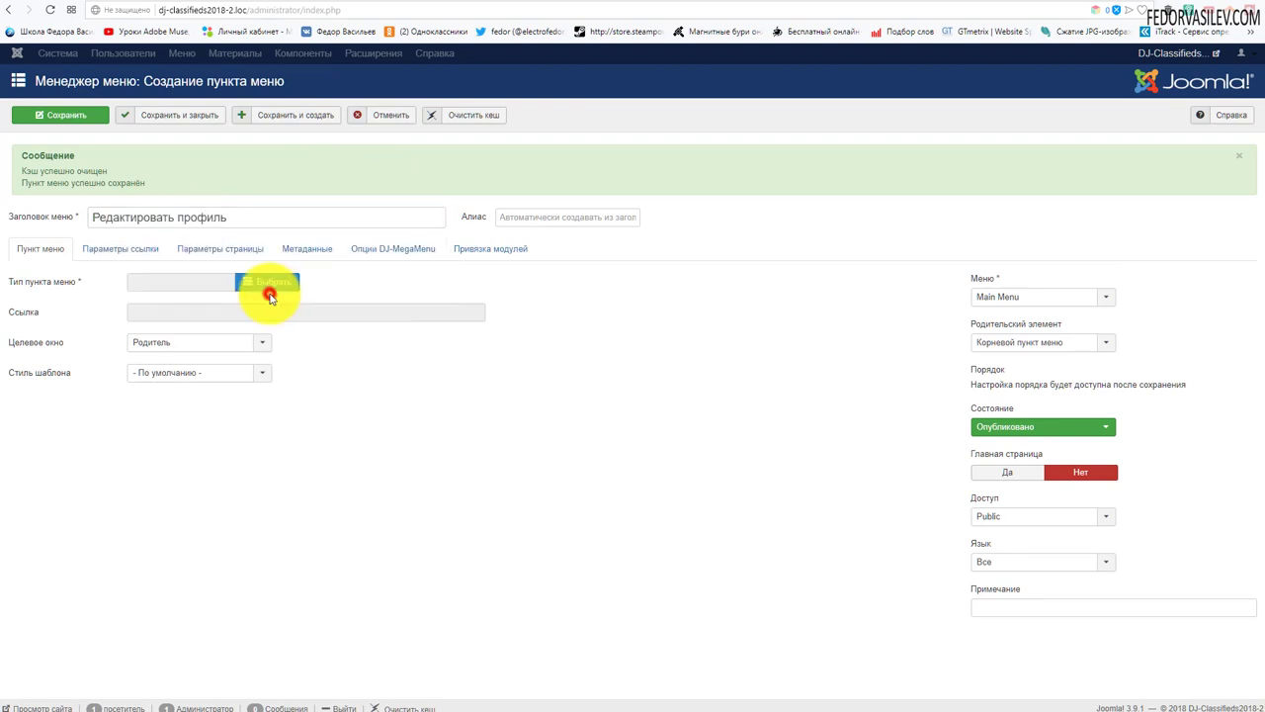
- Set the menu item type to Редактирование профиля from the DJ Classifieds group
{"action": "left_click", "coordinate": [266, 286]}
{"action": "left_click", "coordinate": [171, 133]}
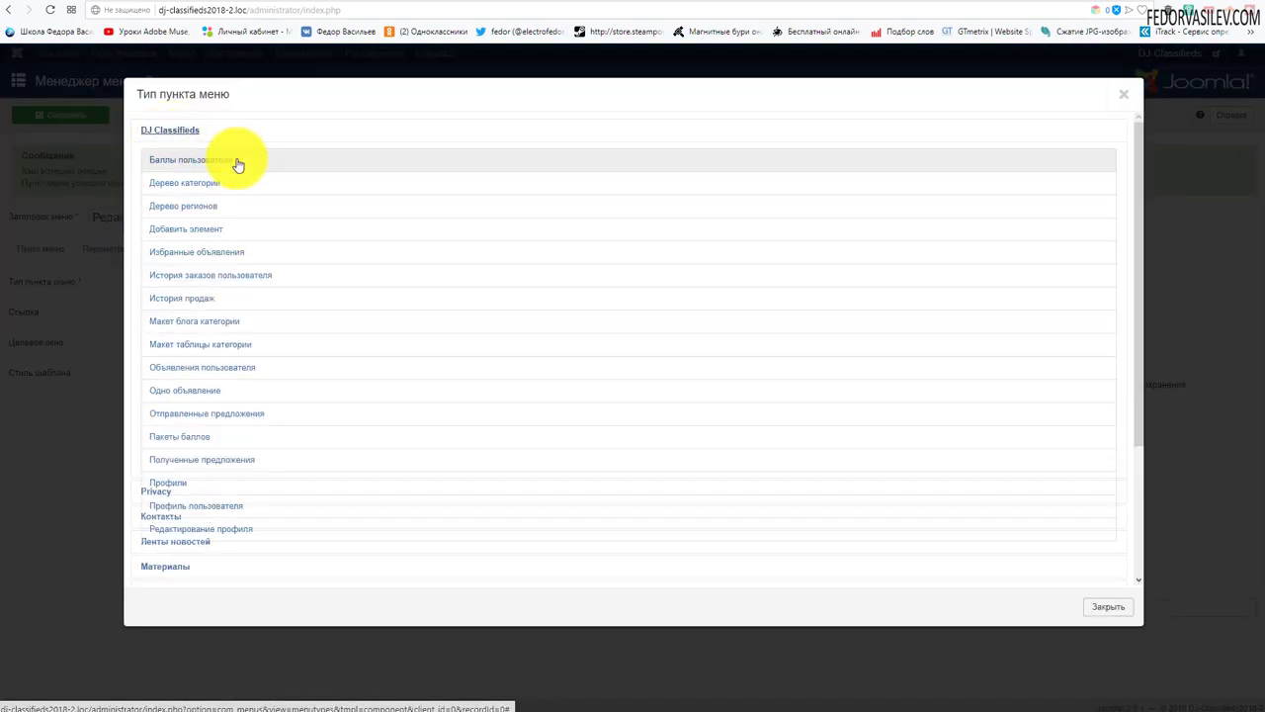
{"action": "scroll", "coordinate": [296, 247], "scroll_direction": "down", "scroll_amount": 3}
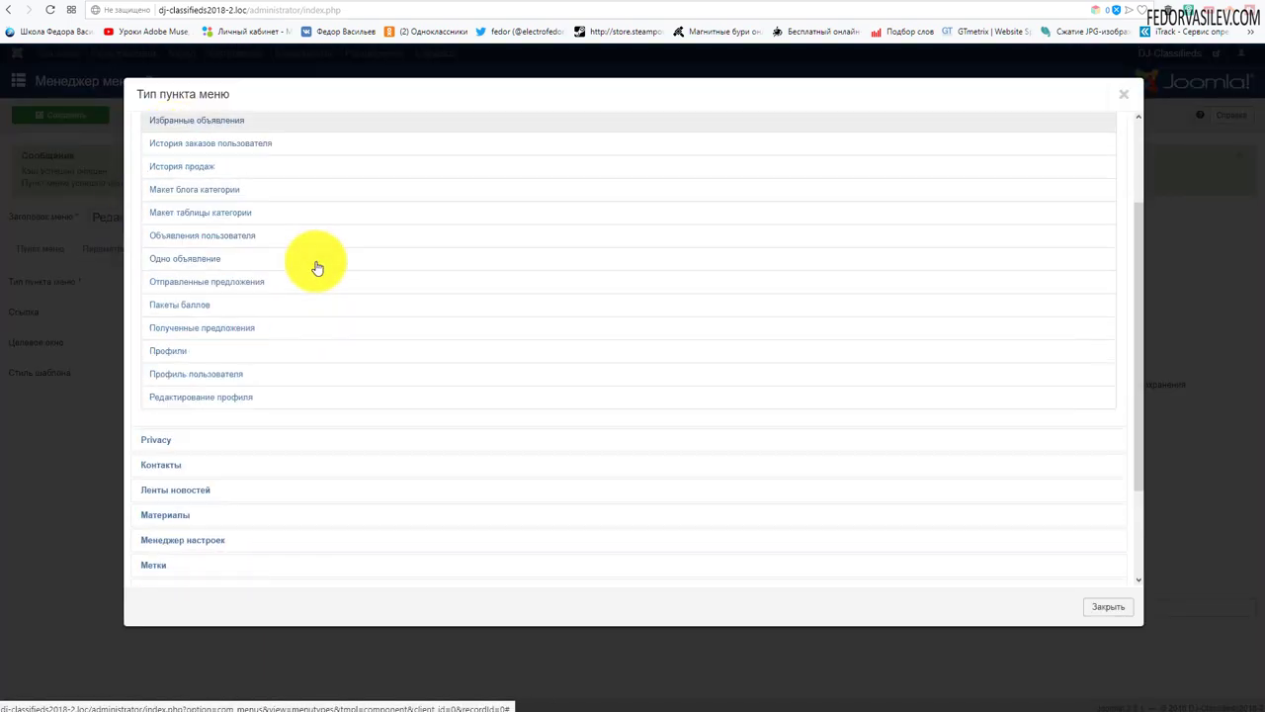
{"action": "left_click", "coordinate": [237, 396]}
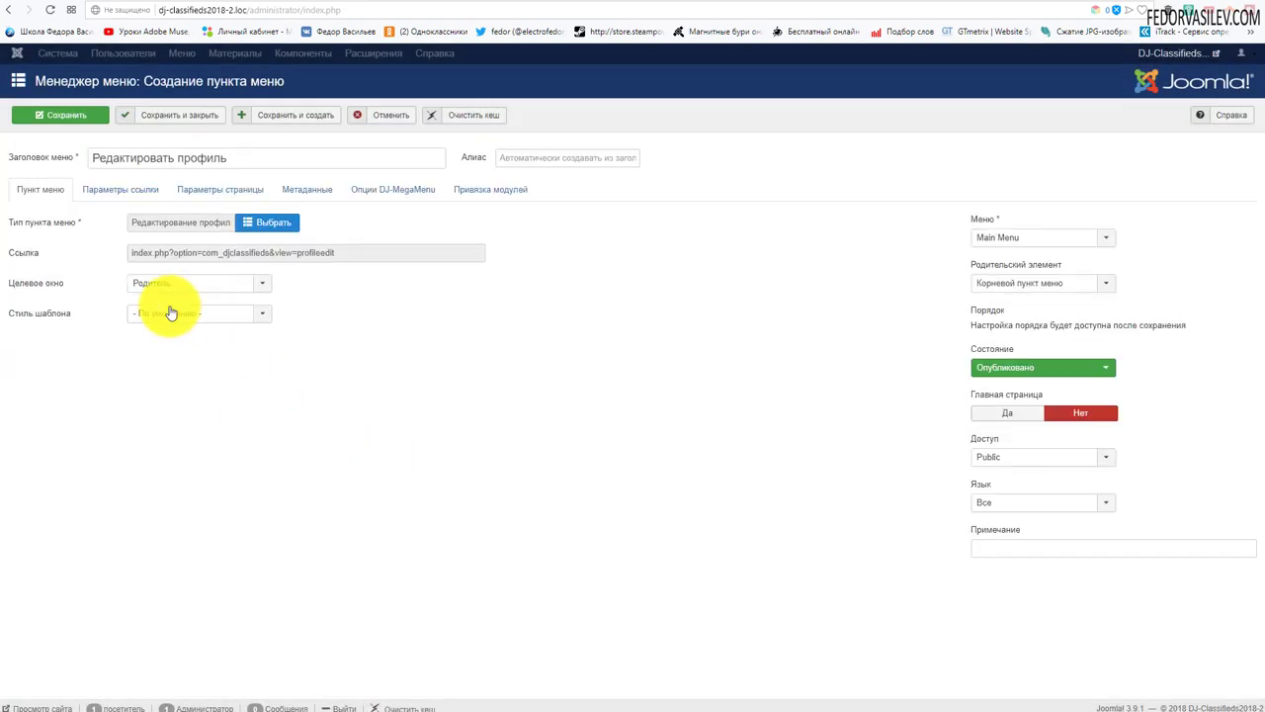
- Make Мой аккаунт the parent of the Редактировать профиль menu item and save it
{"action": "left_click", "coordinate": [1040, 286]}
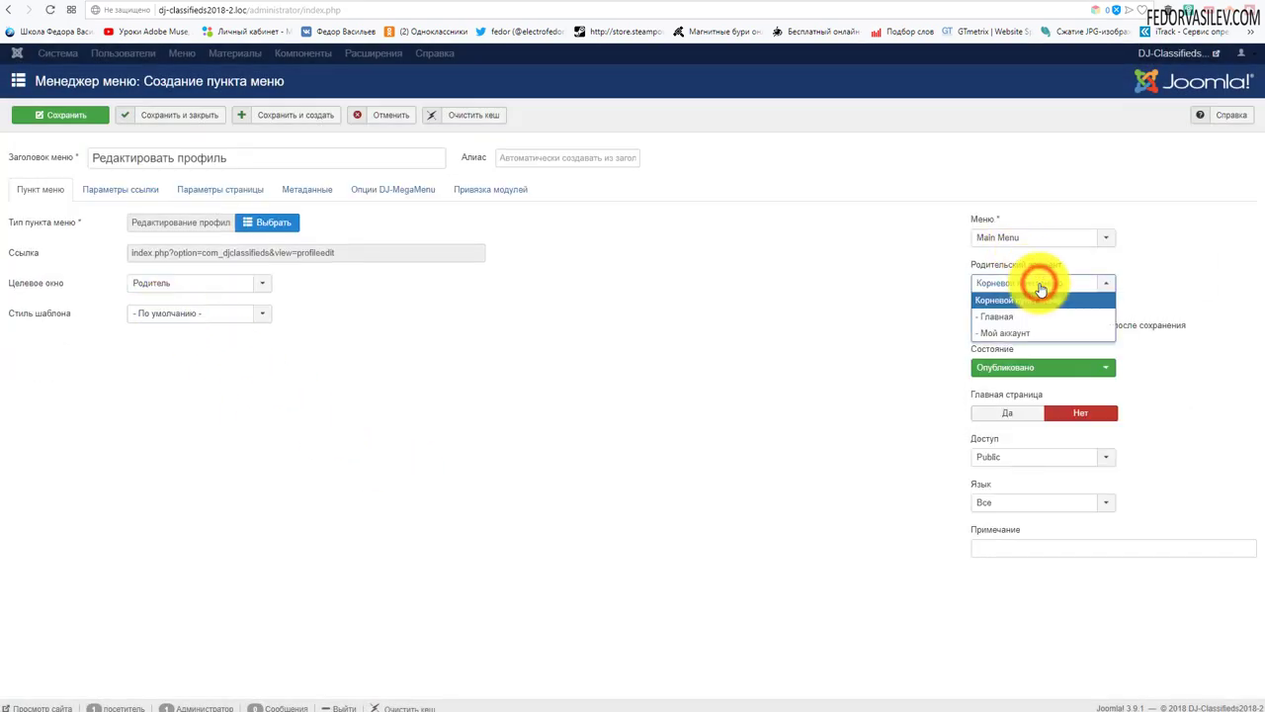
{"action": "left_click", "coordinate": [1025, 333]}
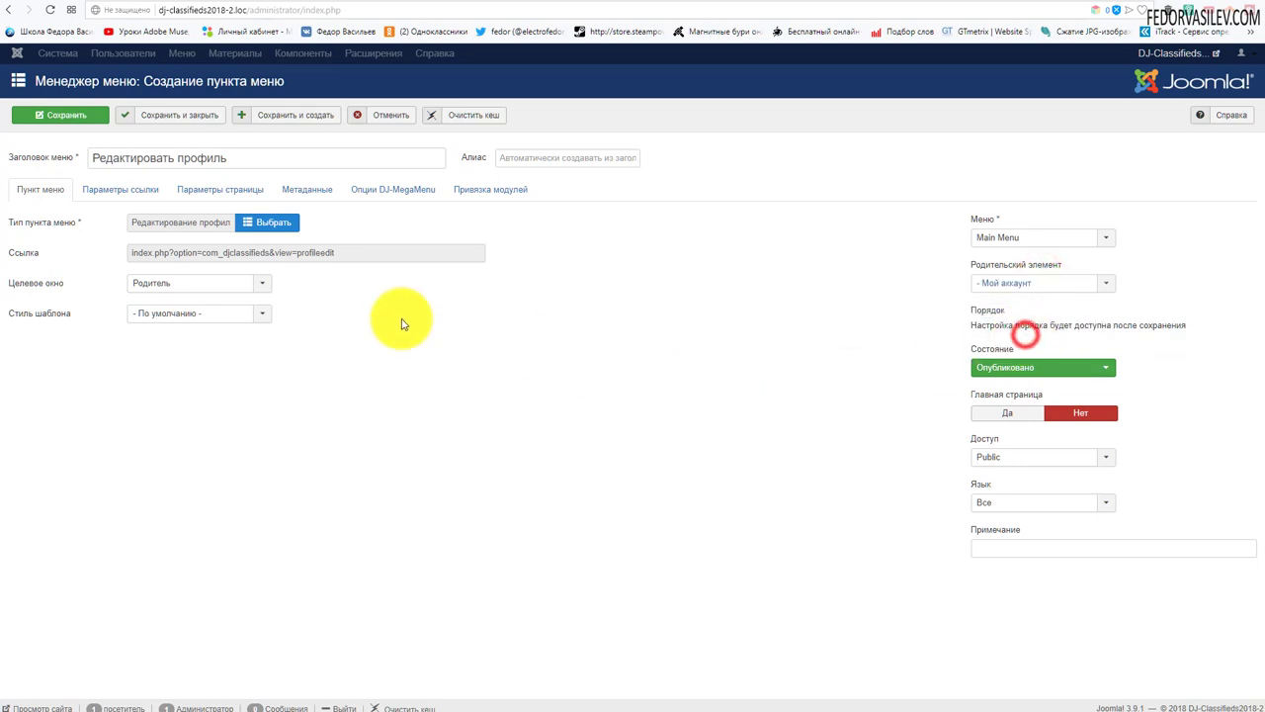
{"action": "left_click", "coordinate": [69, 116]}
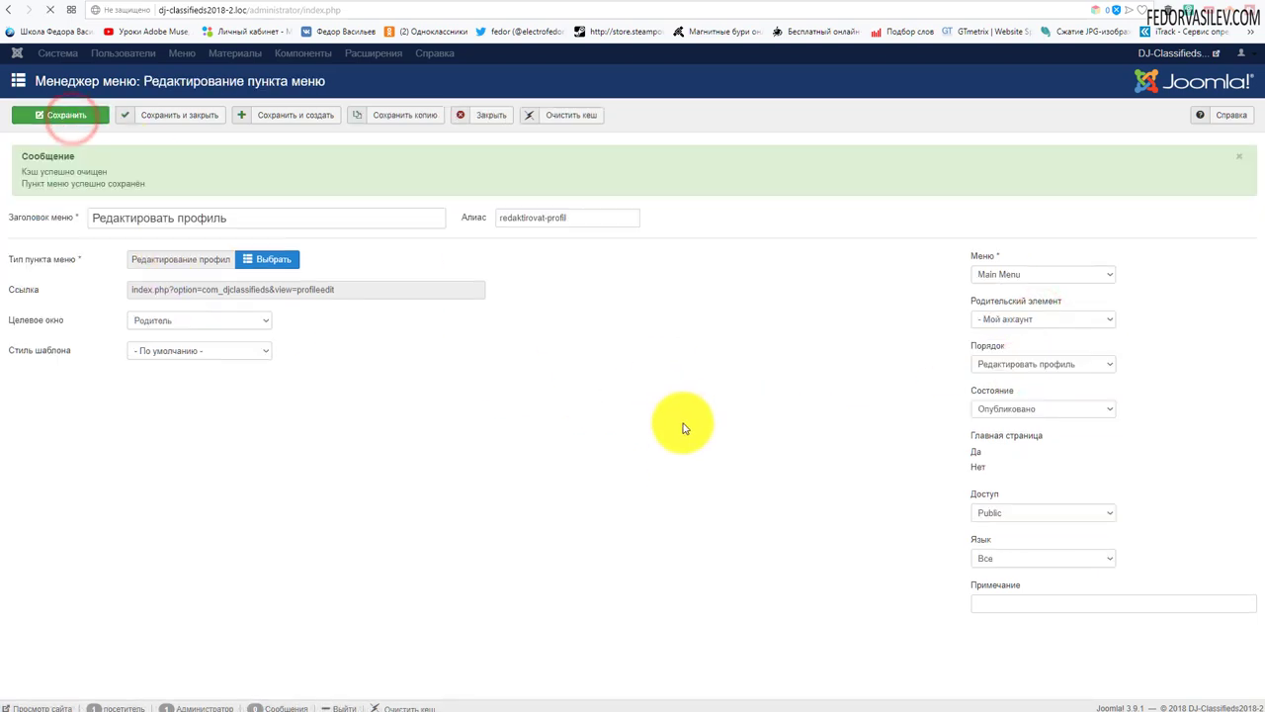
- Switch to the site's front end, open the Мой аккаунт page, and open its profile editing form
{"action": "key", "text": "ctrl+Tab"}
{"action": "left_click", "coordinate": [380, 61]}
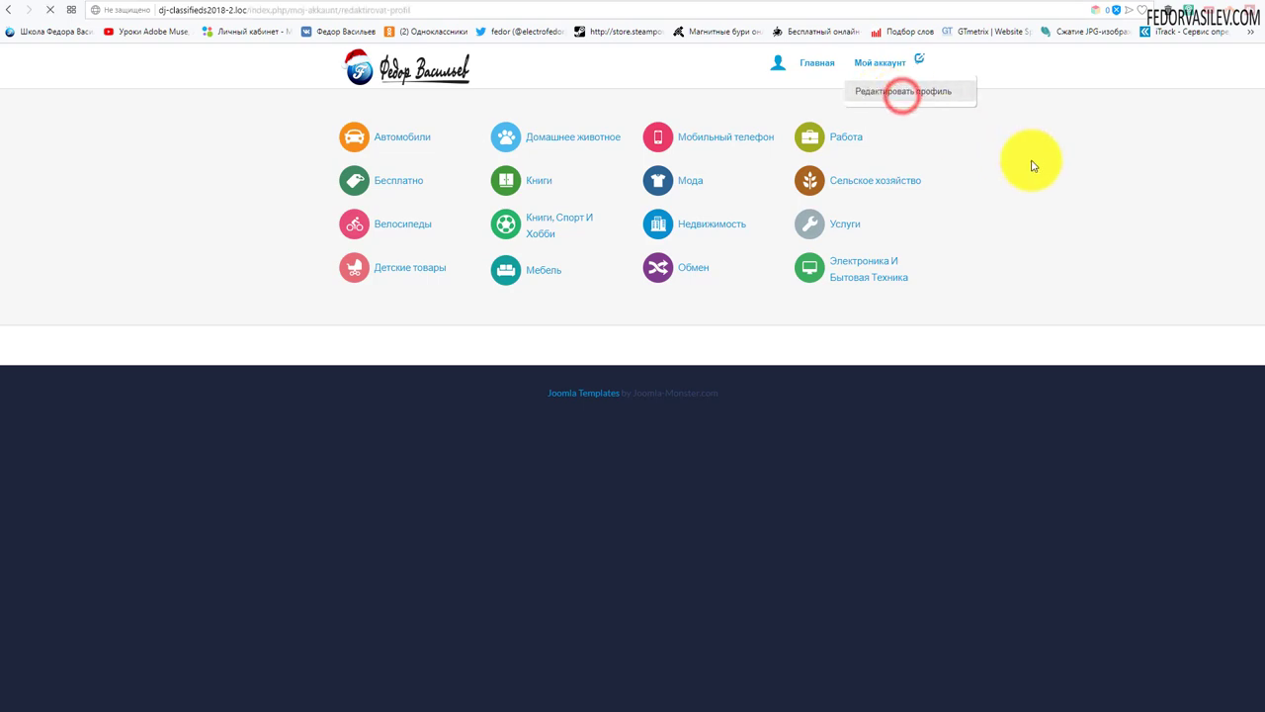
{"action": "left_click", "coordinate": [881, 65]}
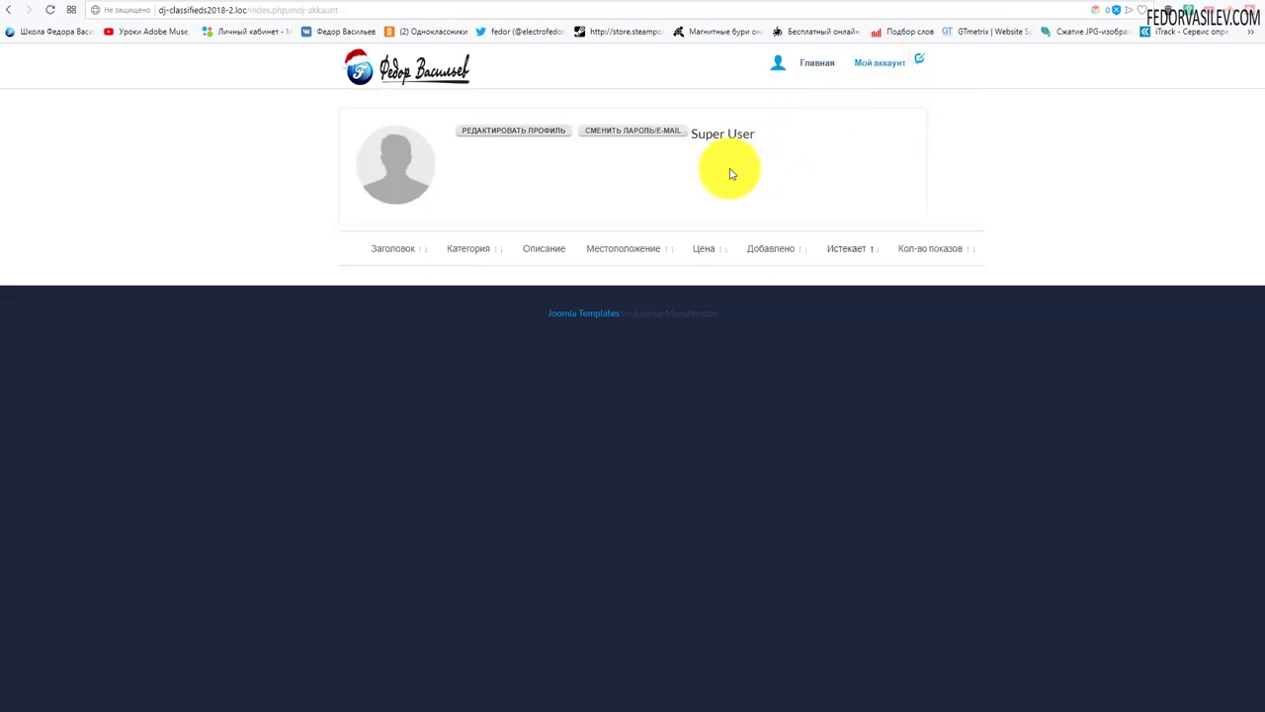
{"action": "left_click", "coordinate": [504, 132]}
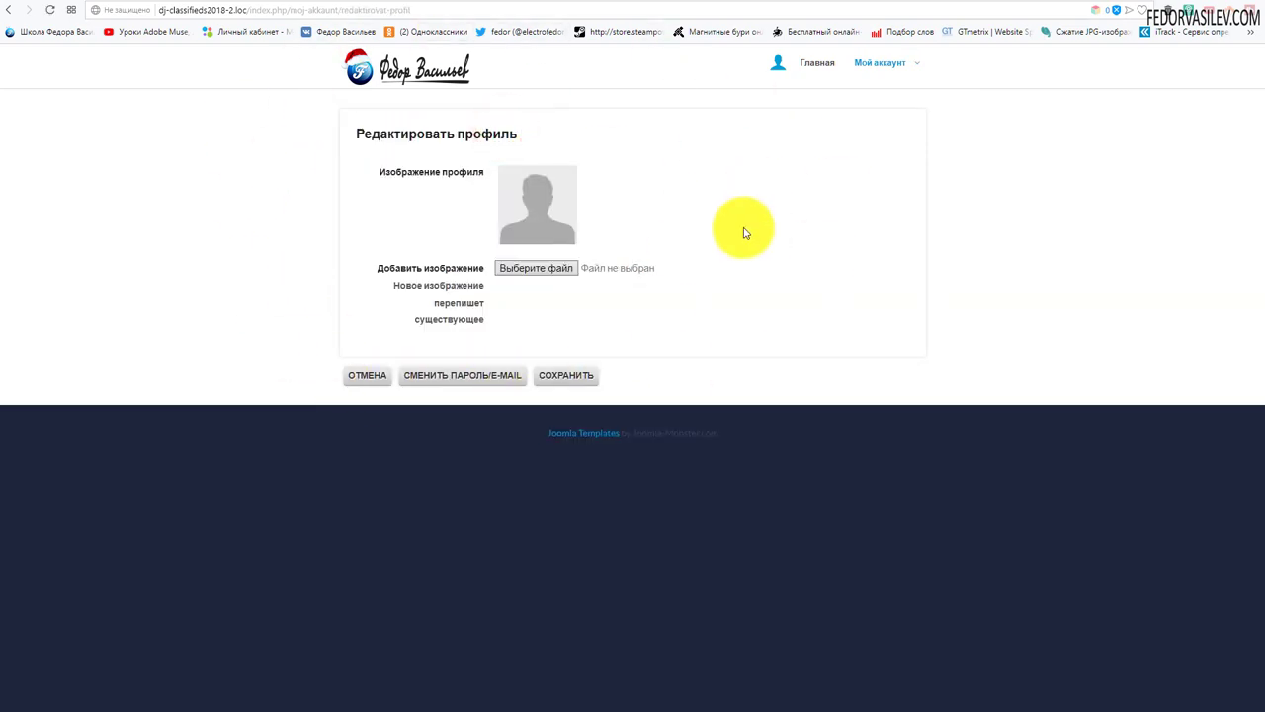
- Upload YA.jpg as the profile image and save the profile
{"action": "left_click", "coordinate": [534, 268]}
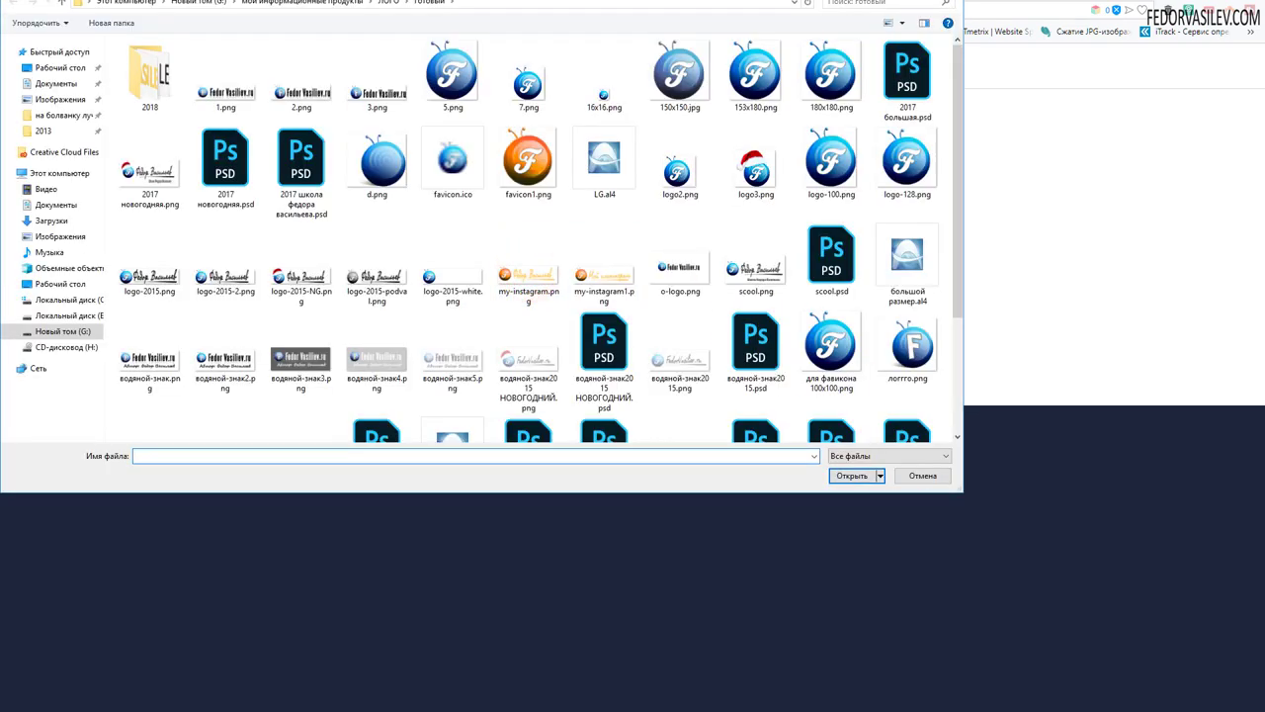
{"action": "left_click", "coordinate": [579, 90]}
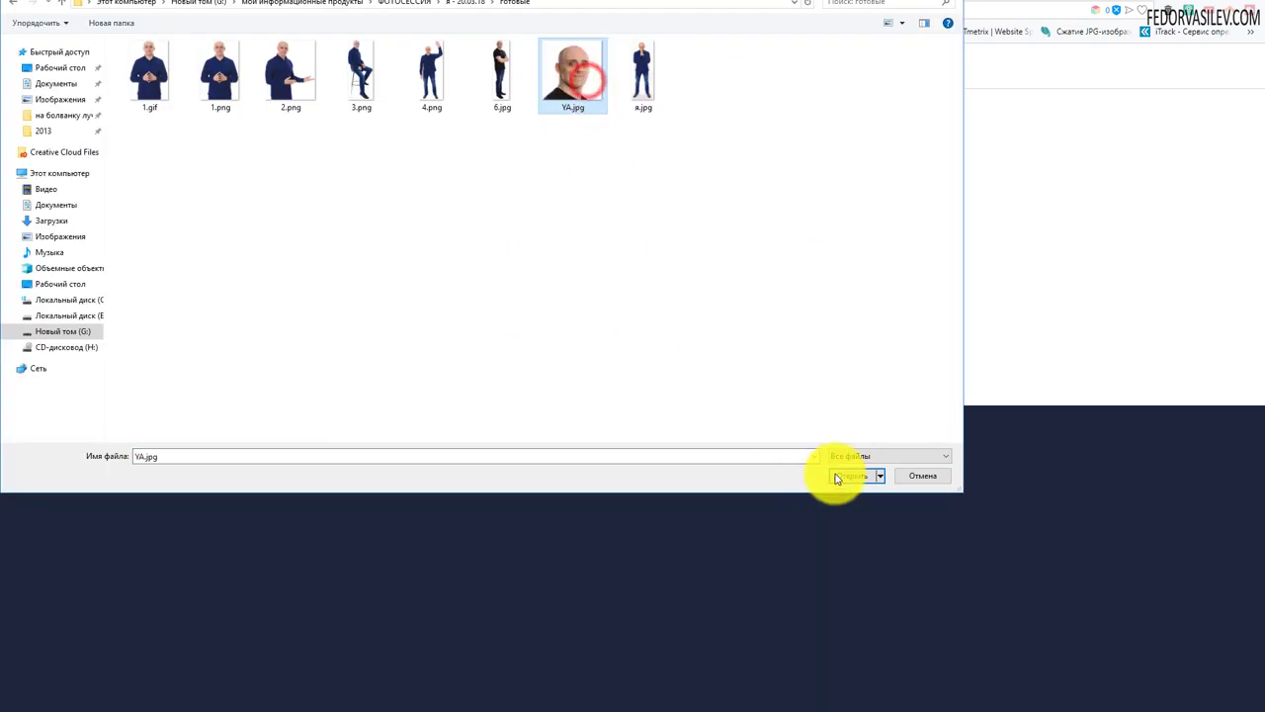
{"action": "left_click", "coordinate": [841, 475]}
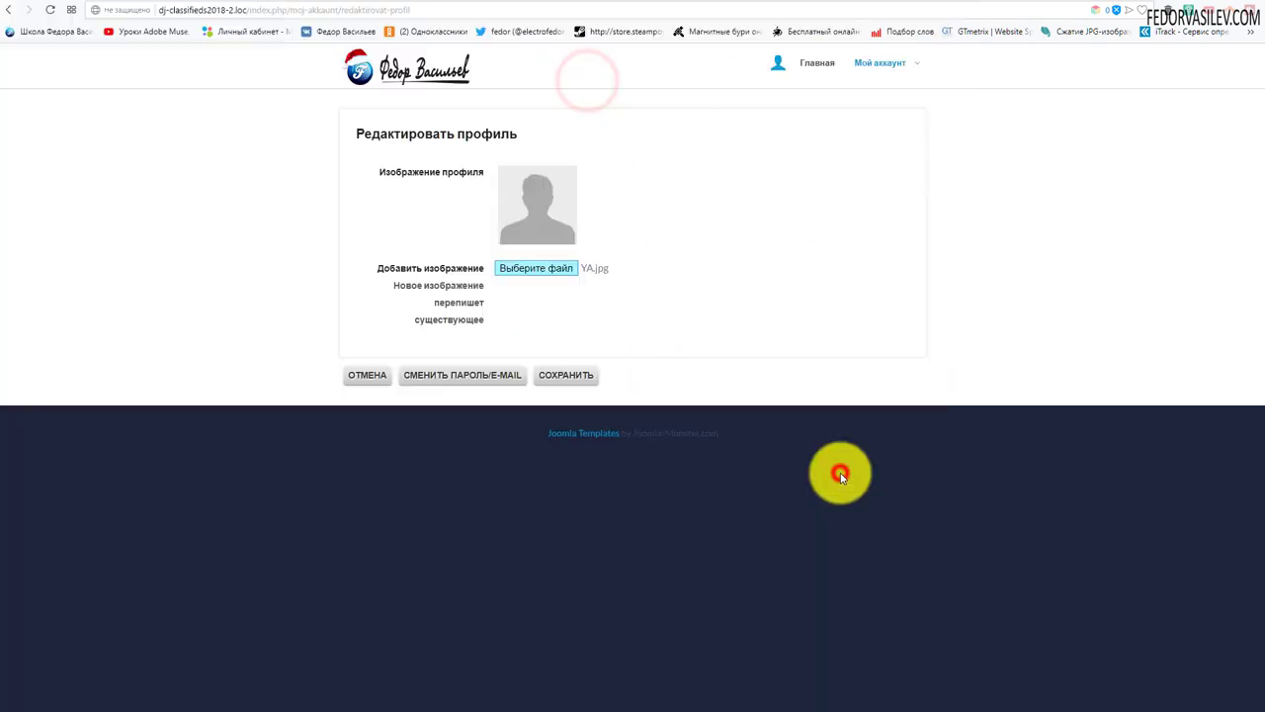
{"action": "left_click", "coordinate": [559, 376]}
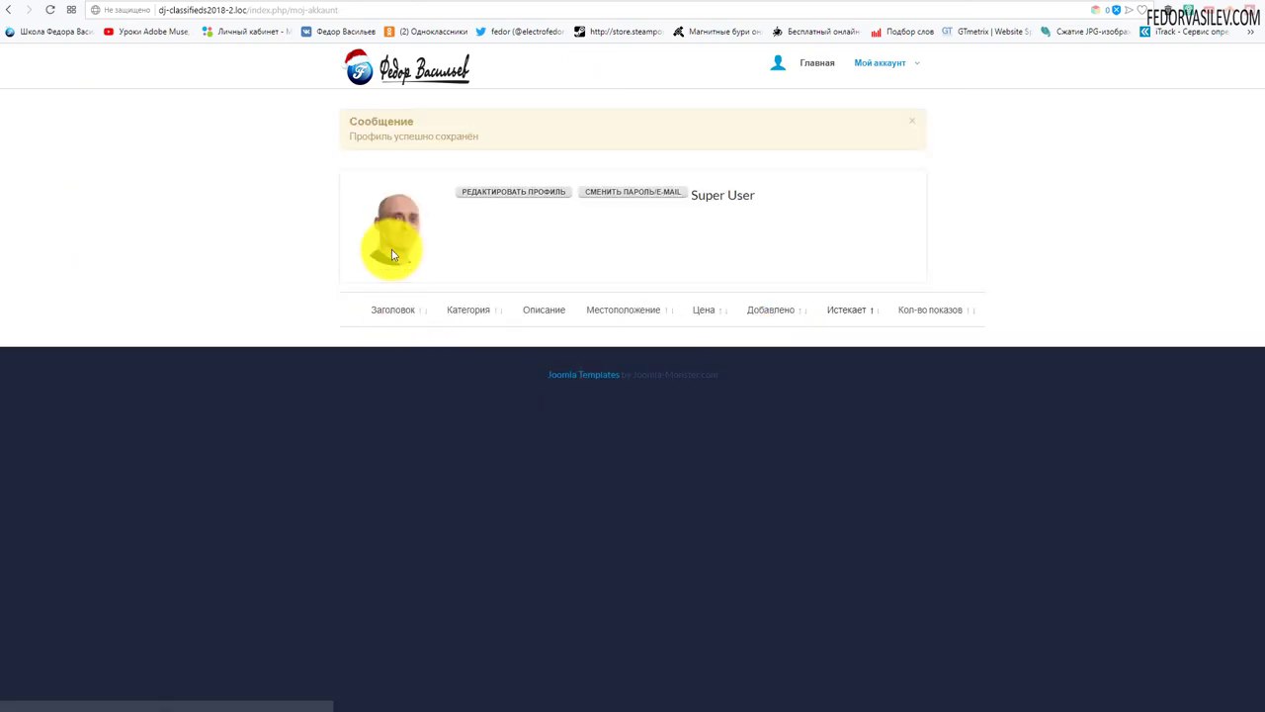
- Open the password and e-mail change form from the Мой аккаунт page and examine its fields and the page layout around it
{"action": "left_click", "coordinate": [514, 190]}
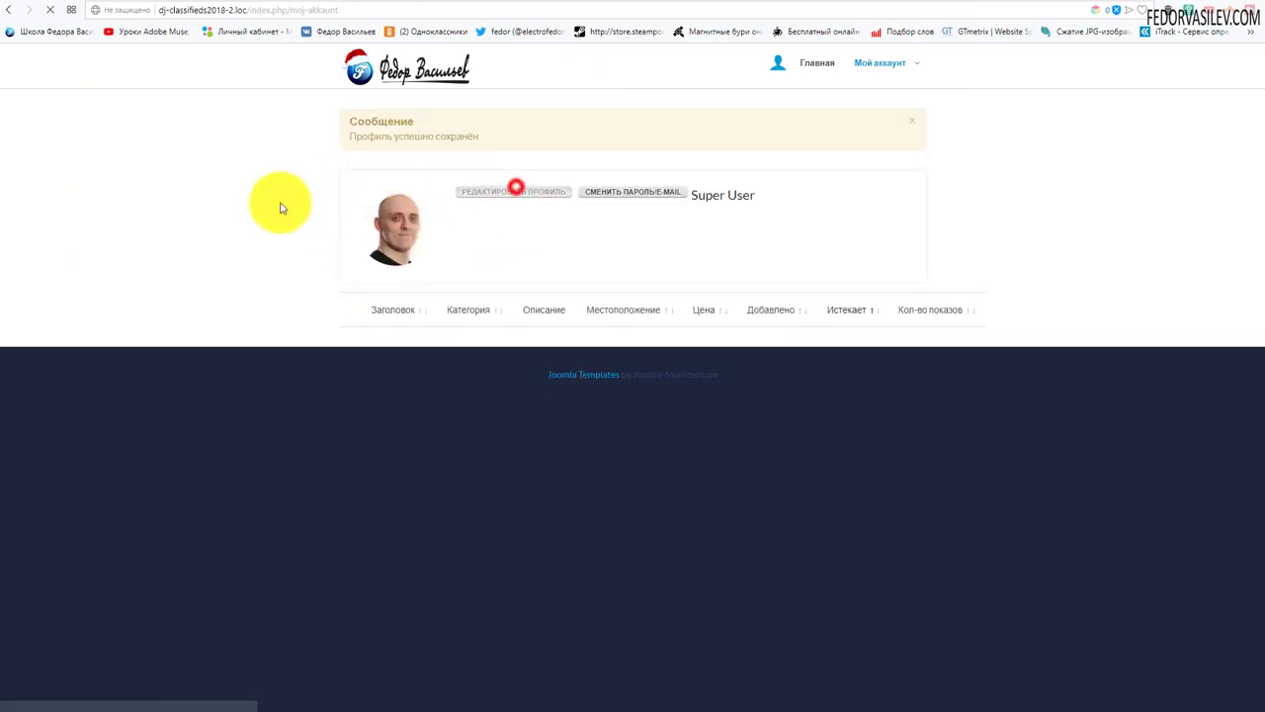
{"action": "key", "text": "alt+Left"}
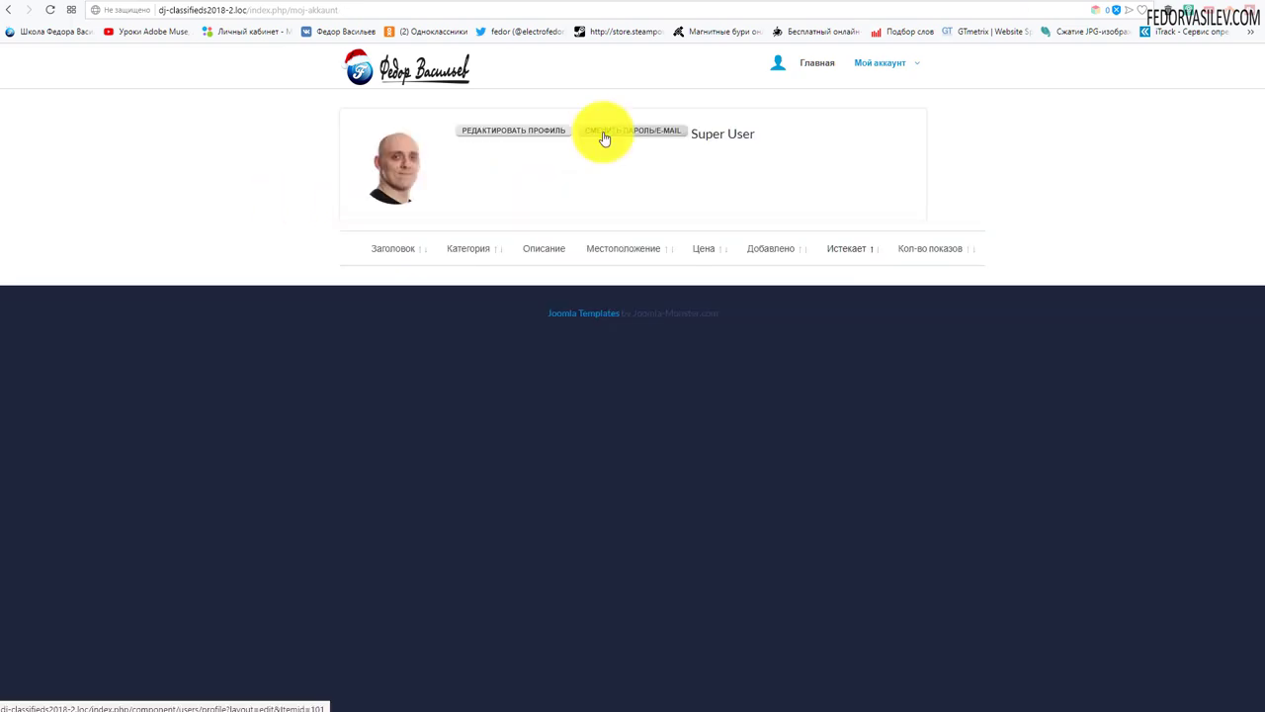
{"action": "left_click", "coordinate": [625, 131]}
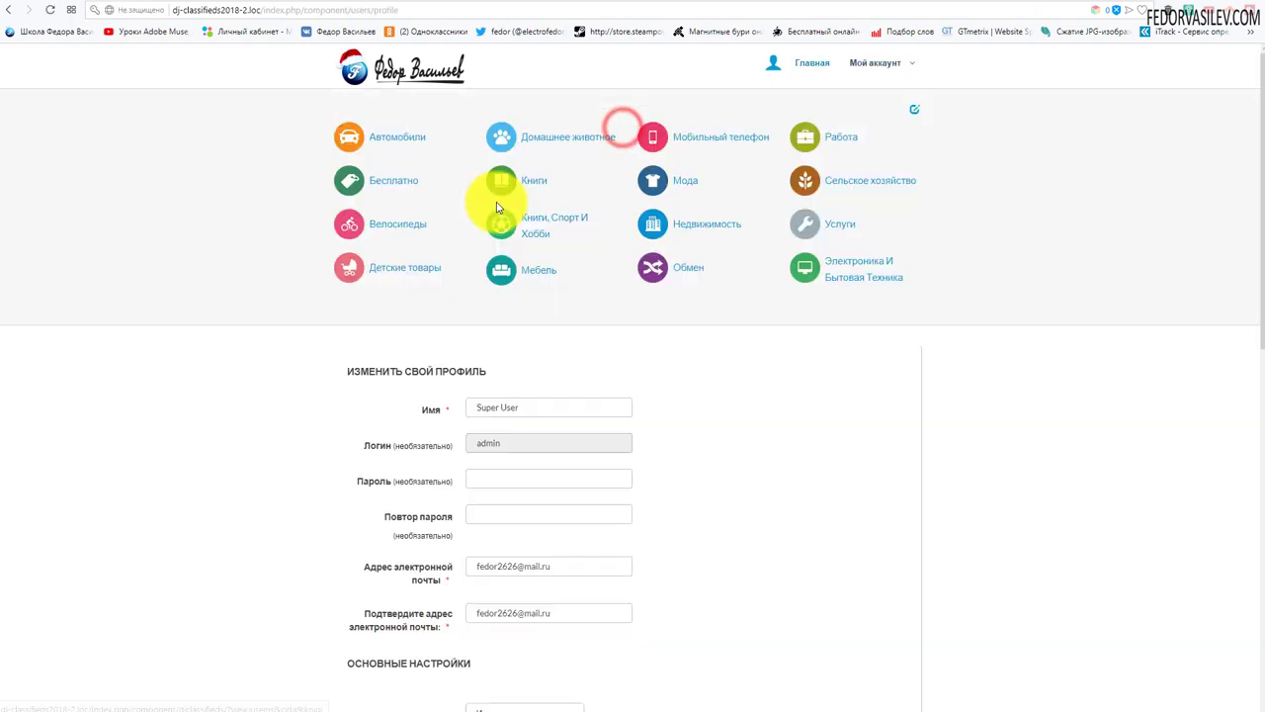
{"action": "scroll", "coordinate": [459, 210], "scroll_direction": "down", "scroll_amount": 5}
{"action": "scroll", "coordinate": [458, 202], "scroll_direction": "up", "scroll_amount": 4}
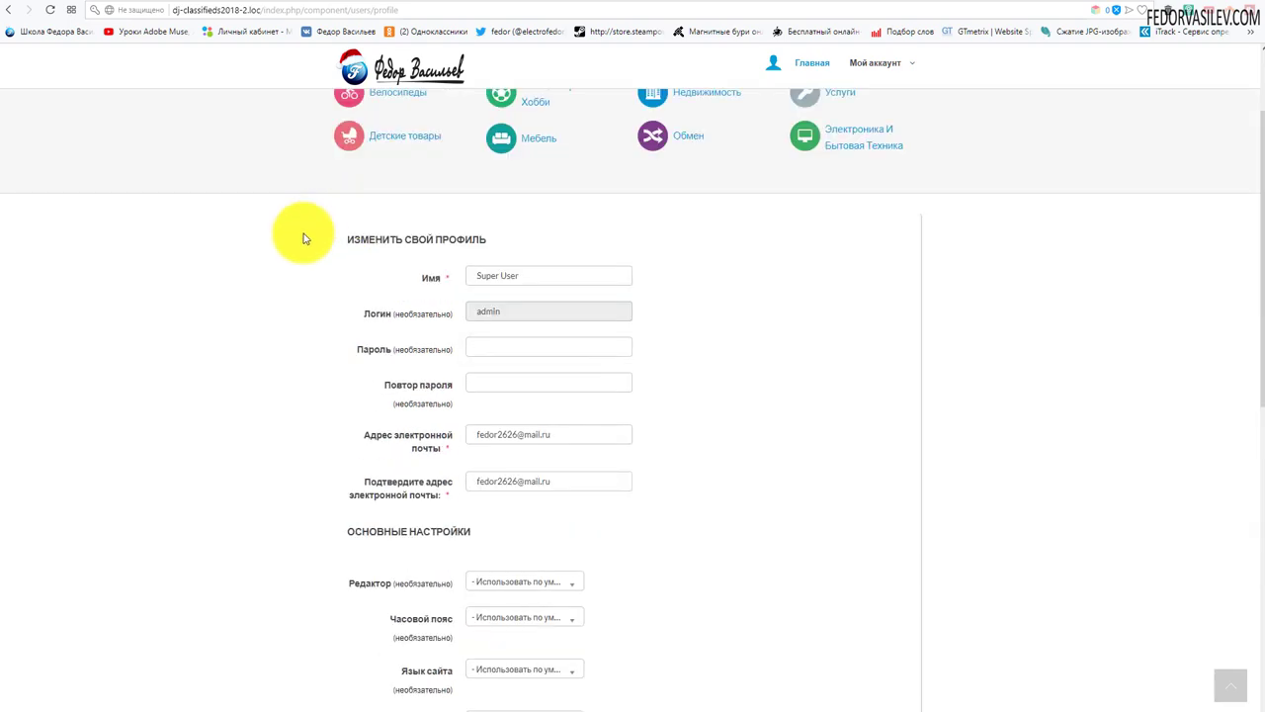
{"action": "scroll", "coordinate": [406, 366], "scroll_direction": "down", "scroll_amount": 5}
{"action": "scroll", "coordinate": [407, 361], "scroll_direction": "up", "scroll_amount": 7}
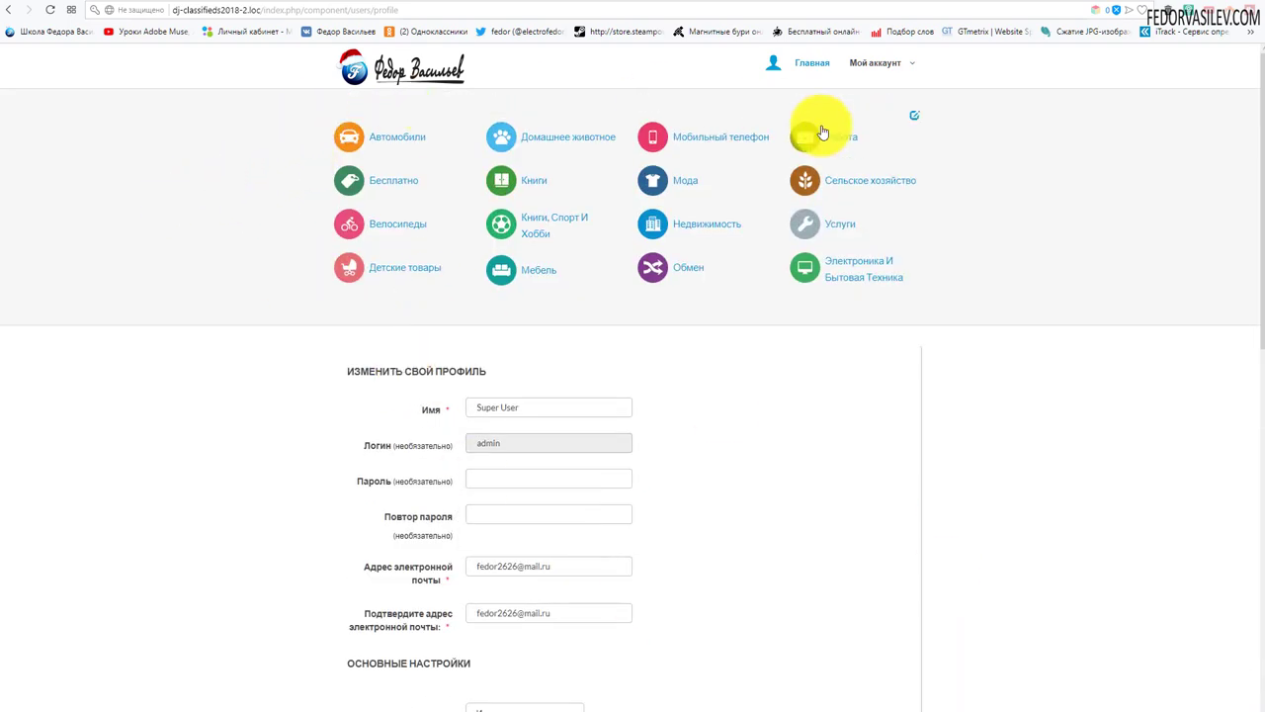
{"action": "scroll", "coordinate": [1008, 174], "scroll_direction": "down", "scroll_amount": 2}
{"action": "scroll", "coordinate": [352, 175], "scroll_direction": "up", "scroll_amount": 2}
{"action": "scroll", "coordinate": [474, 175], "scroll_direction": "down", "scroll_amount": 7}
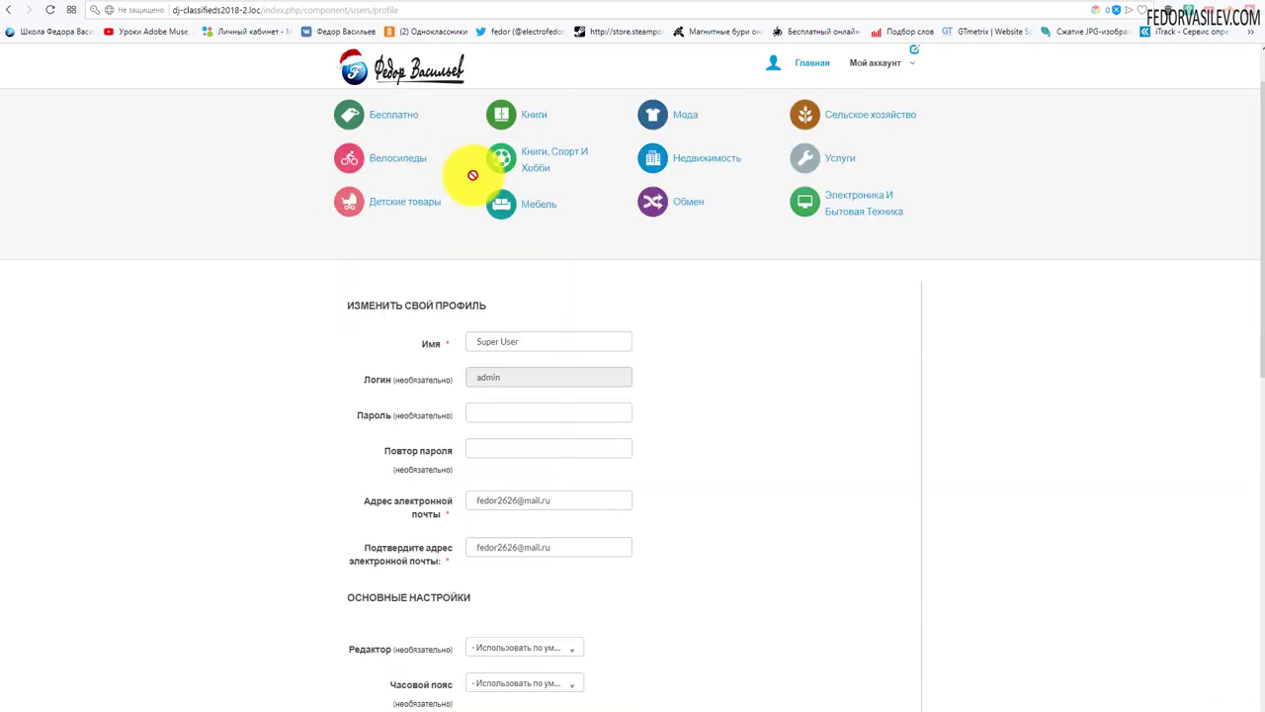
{"action": "scroll", "coordinate": [281, 298], "scroll_direction": "up", "scroll_amount": 5}
{"action": "scroll", "coordinate": [281, 297], "scroll_direction": "up", "scroll_amount": 3}
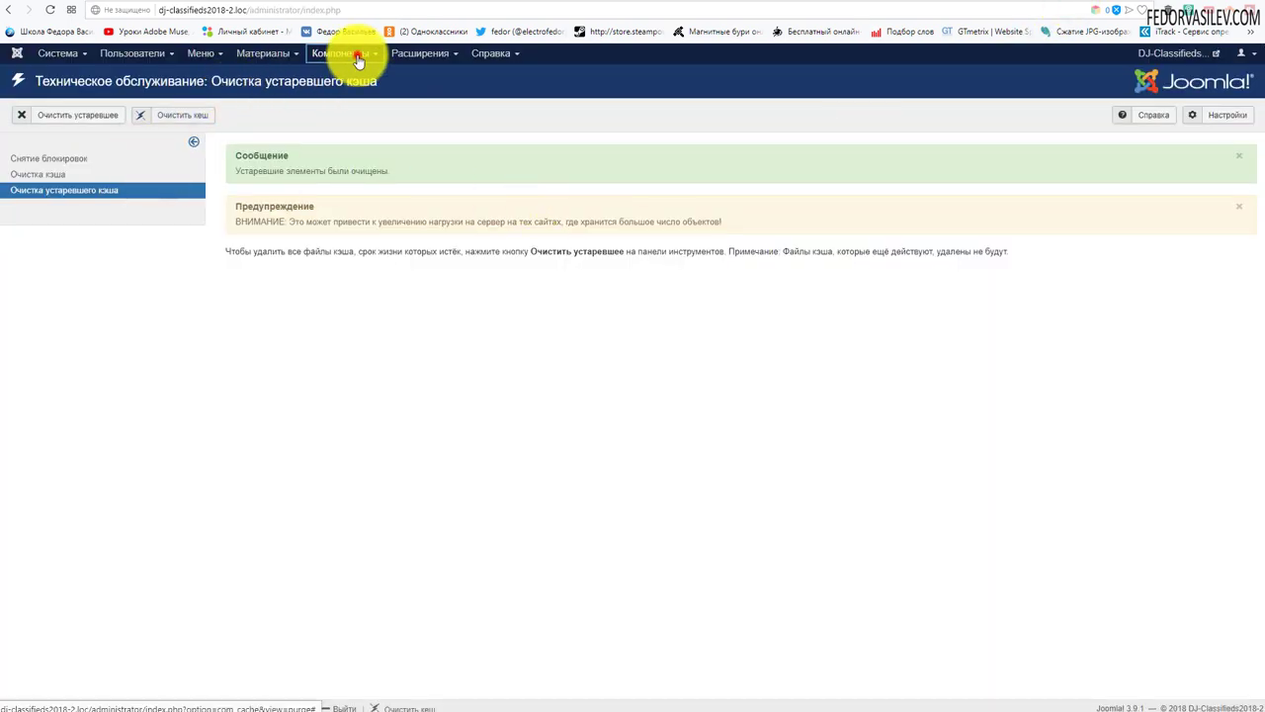
- Open the list of site modules in the Joomla administrator
{"action": "left_click", "coordinate": [346, 53]}
{"action": "left_click", "coordinate": [422, 55]}
{"action": "left_click", "coordinate": [452, 104]}
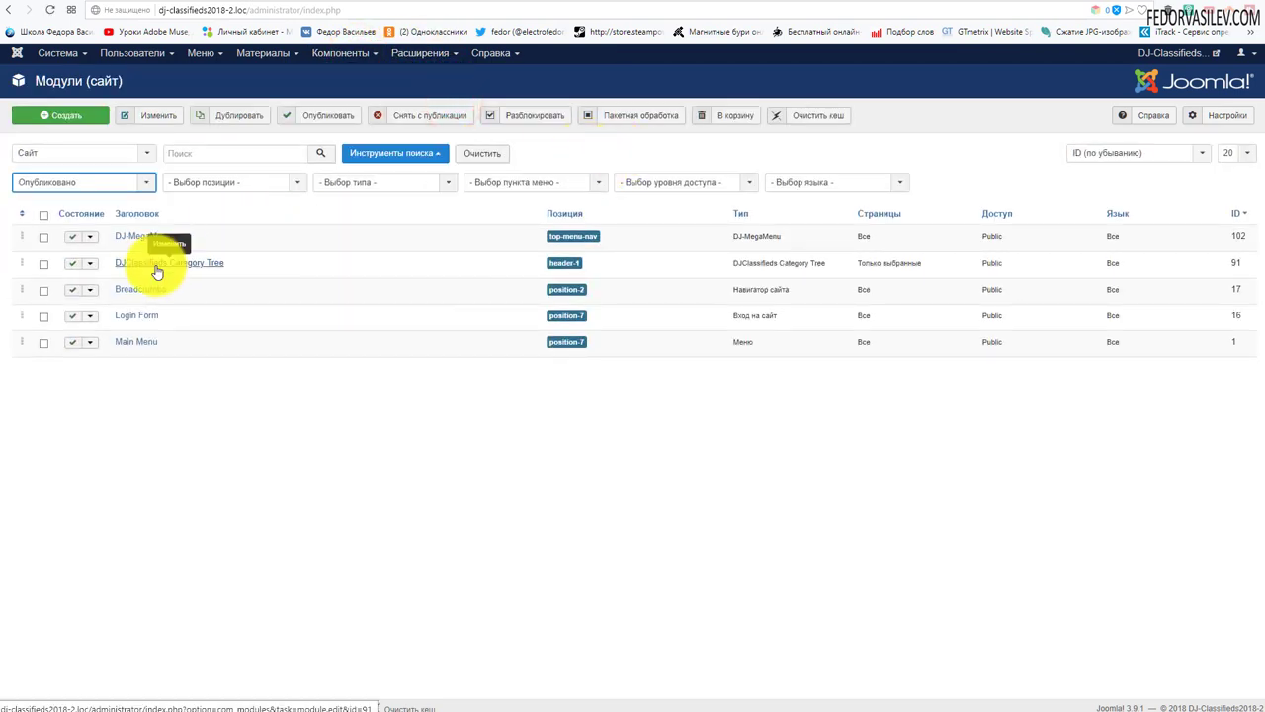
- Check the menu item assignment of the DJClassifieds Category Tree module and view the site's password and e-mail change form
{"action": "left_click", "coordinate": [156, 268]}
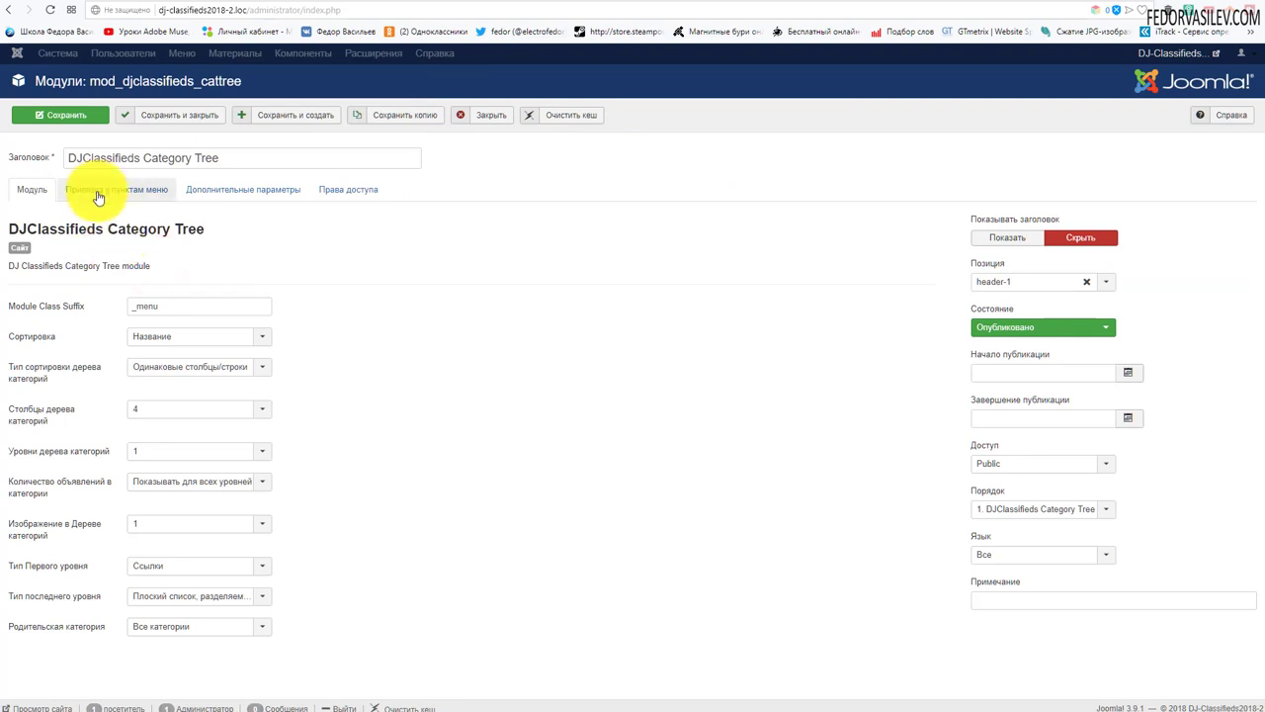
{"action": "left_click", "coordinate": [98, 192]}
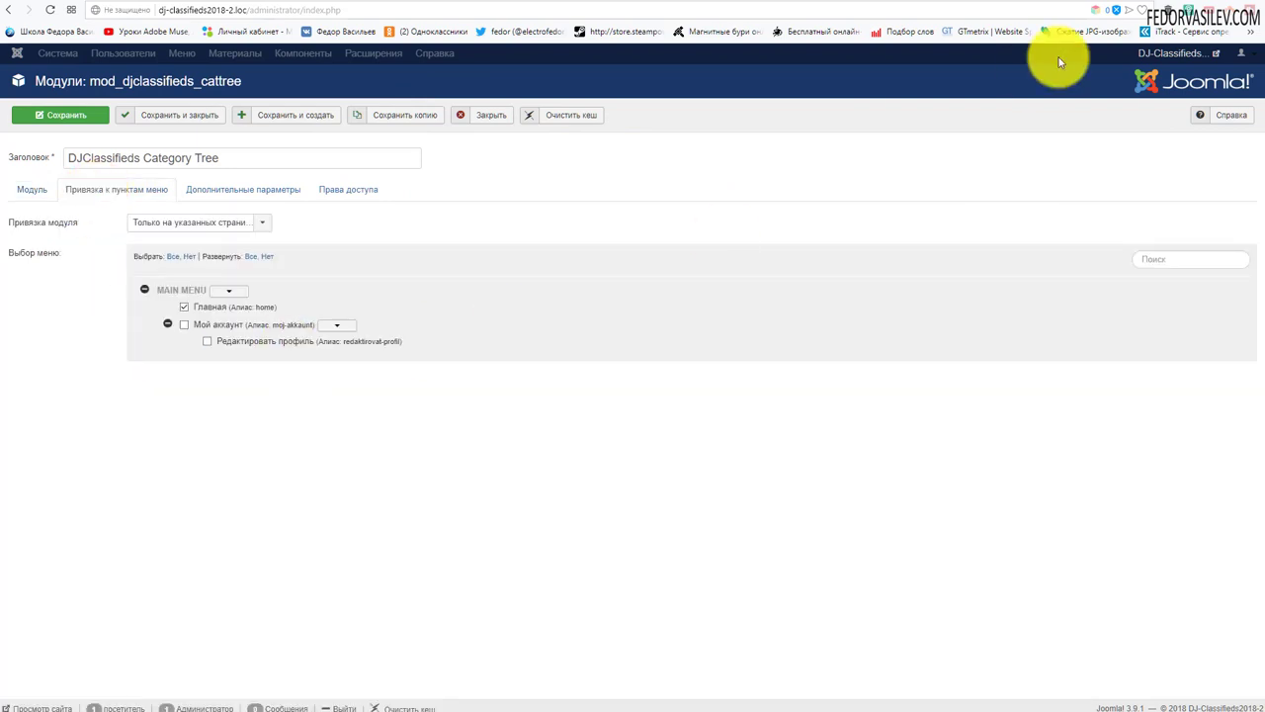
{"action": "left_click", "coordinate": [1114, 3]}
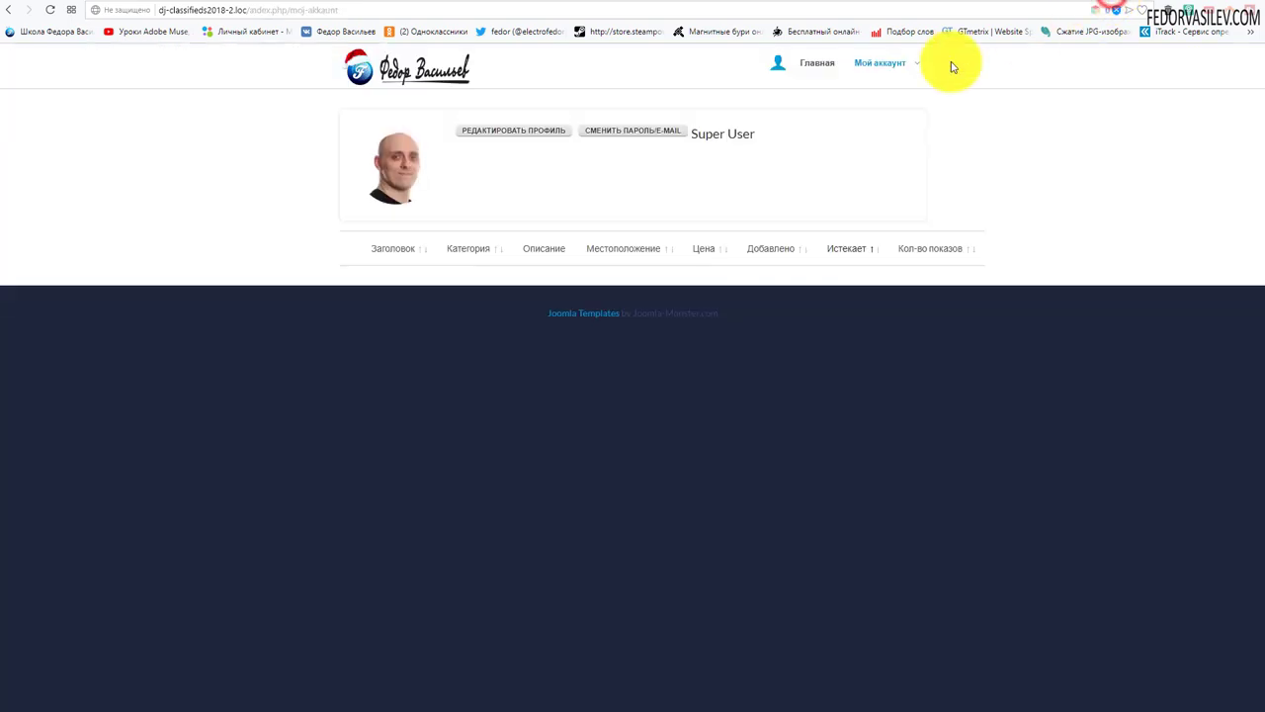
{"action": "left_click", "coordinate": [654, 134]}
{"action": "scroll", "coordinate": [366, 254], "scroll_direction": "down", "scroll_amount": 2}
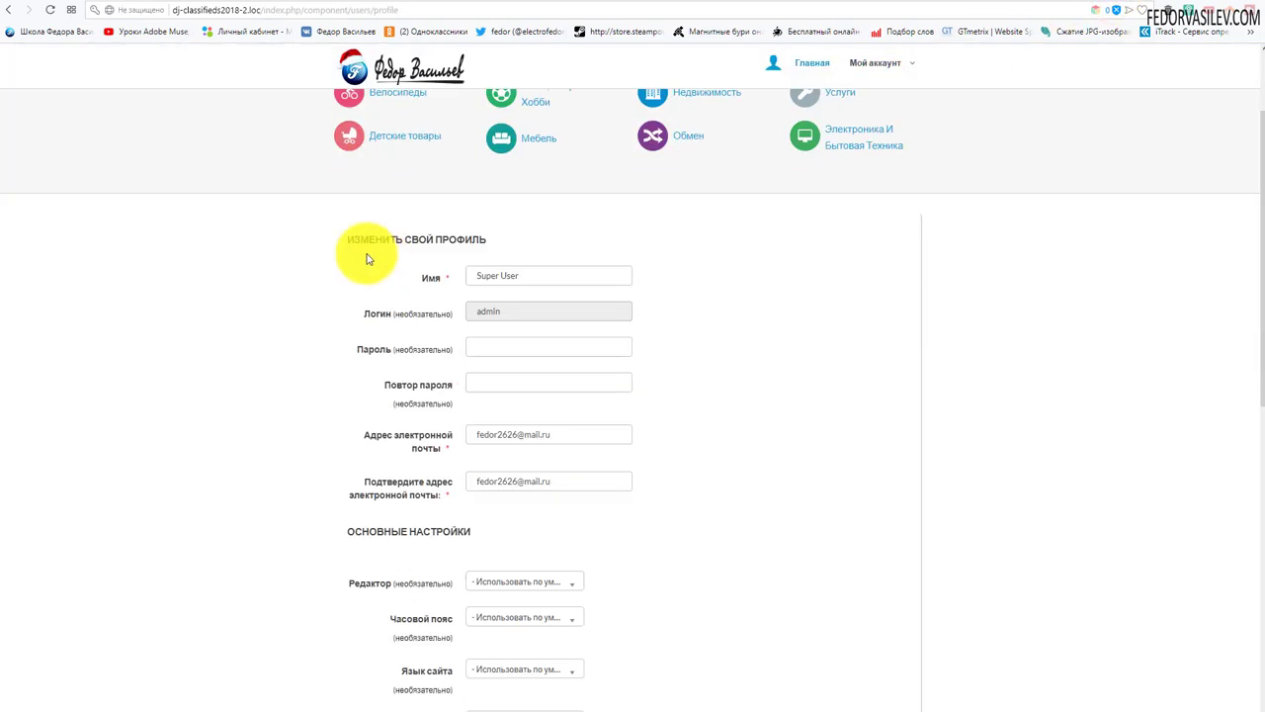
{"action": "scroll", "coordinate": [550, 128], "scroll_direction": "up", "scroll_amount": 2}
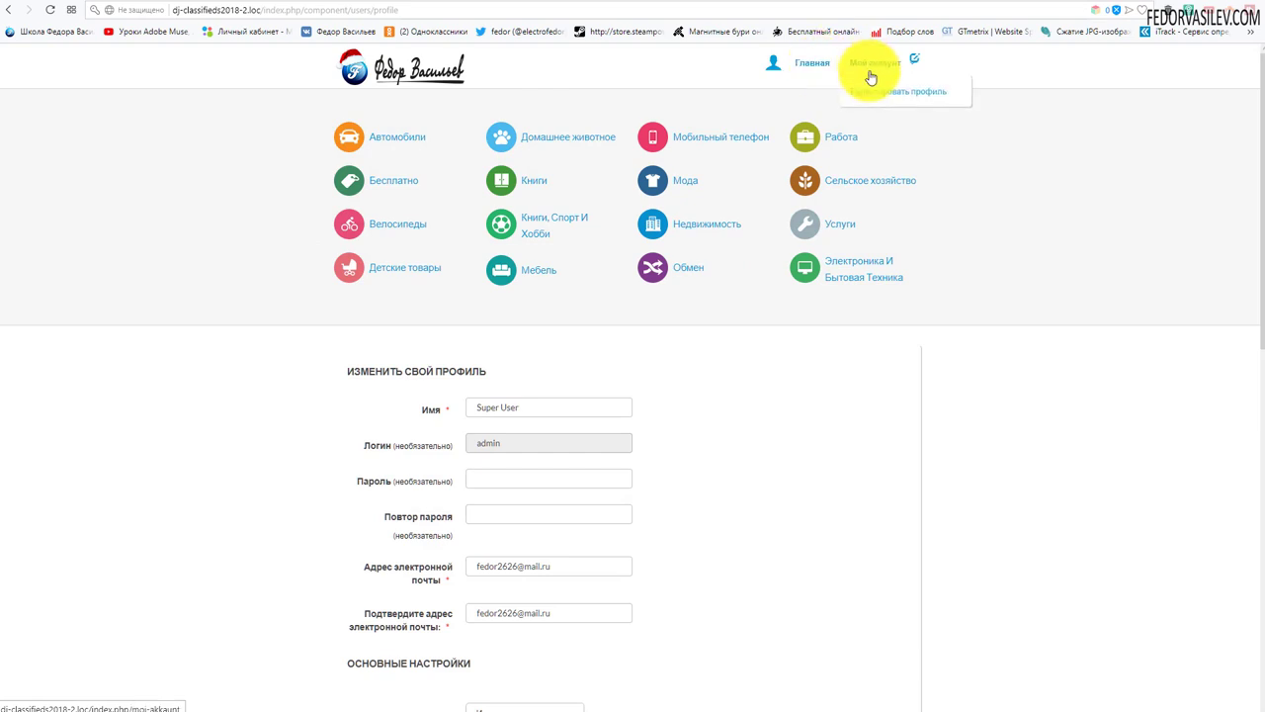
- Compare the layout of the Редактировать профиль and Мой аккаунт pages on the site
{"action": "left_click", "coordinate": [875, 99]}
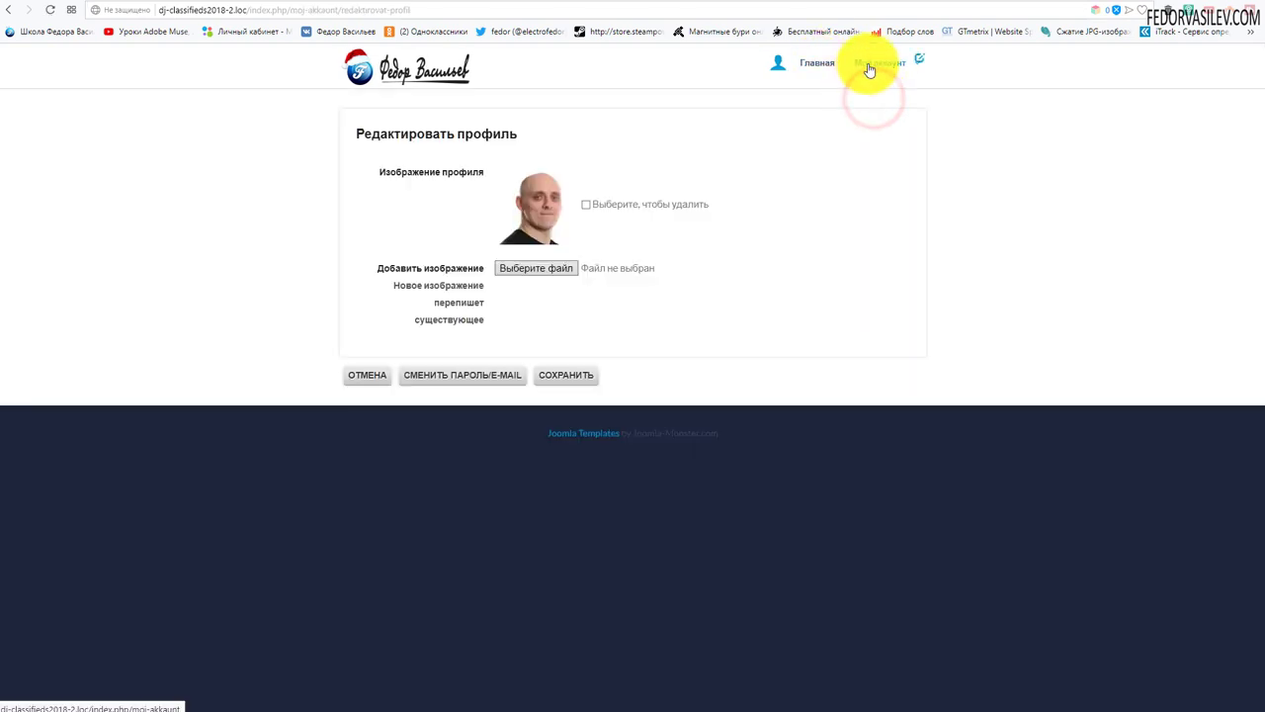
{"action": "left_click", "coordinate": [868, 67]}
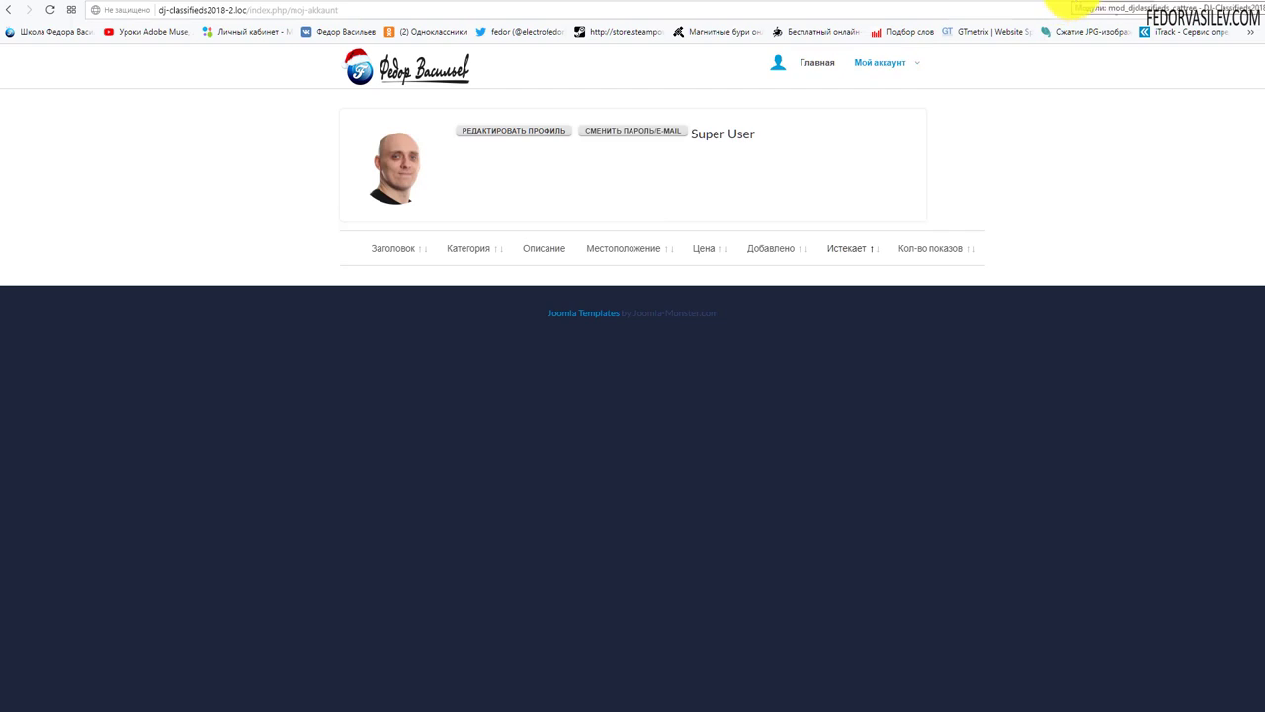
{"action": "mouse_move", "coordinate": [885, 96]}
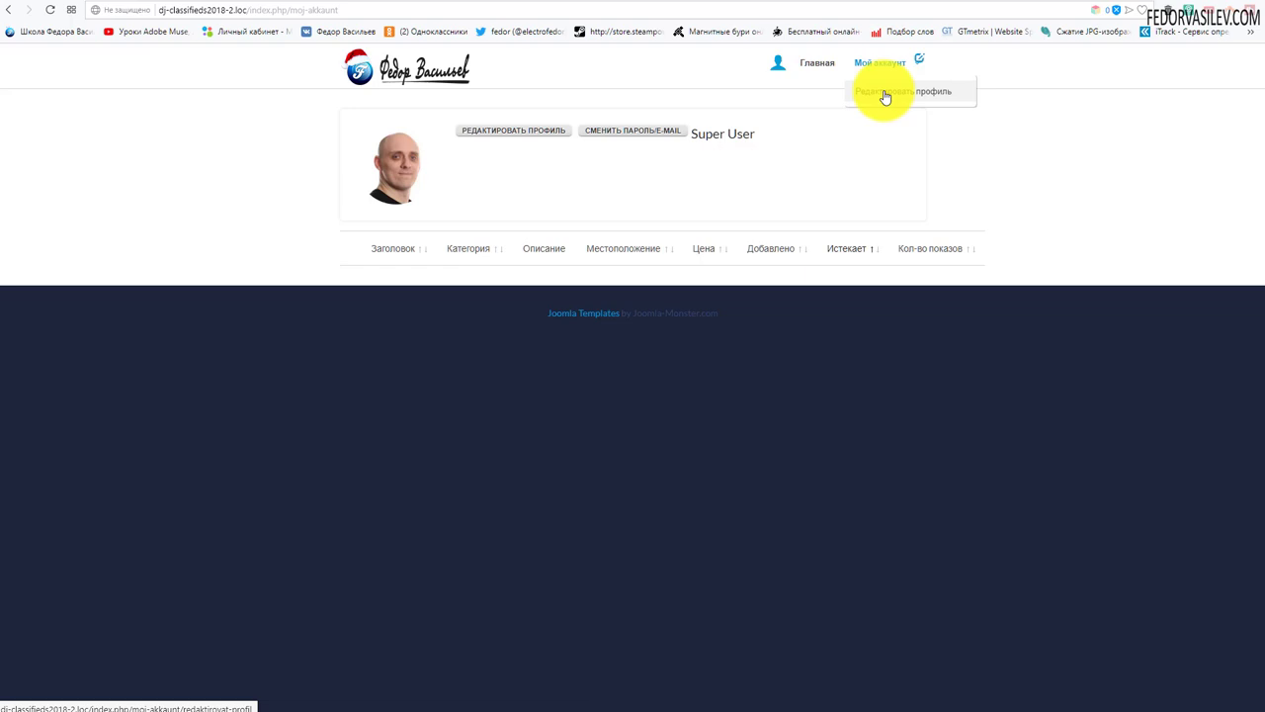
{"action": "left_click", "coordinate": [885, 96]}
{"action": "scroll", "coordinate": [516, 175], "scroll_direction": "down", "scroll_amount": 5}
{"action": "scroll", "coordinate": [759, 232], "scroll_direction": "up", "scroll_amount": 4}
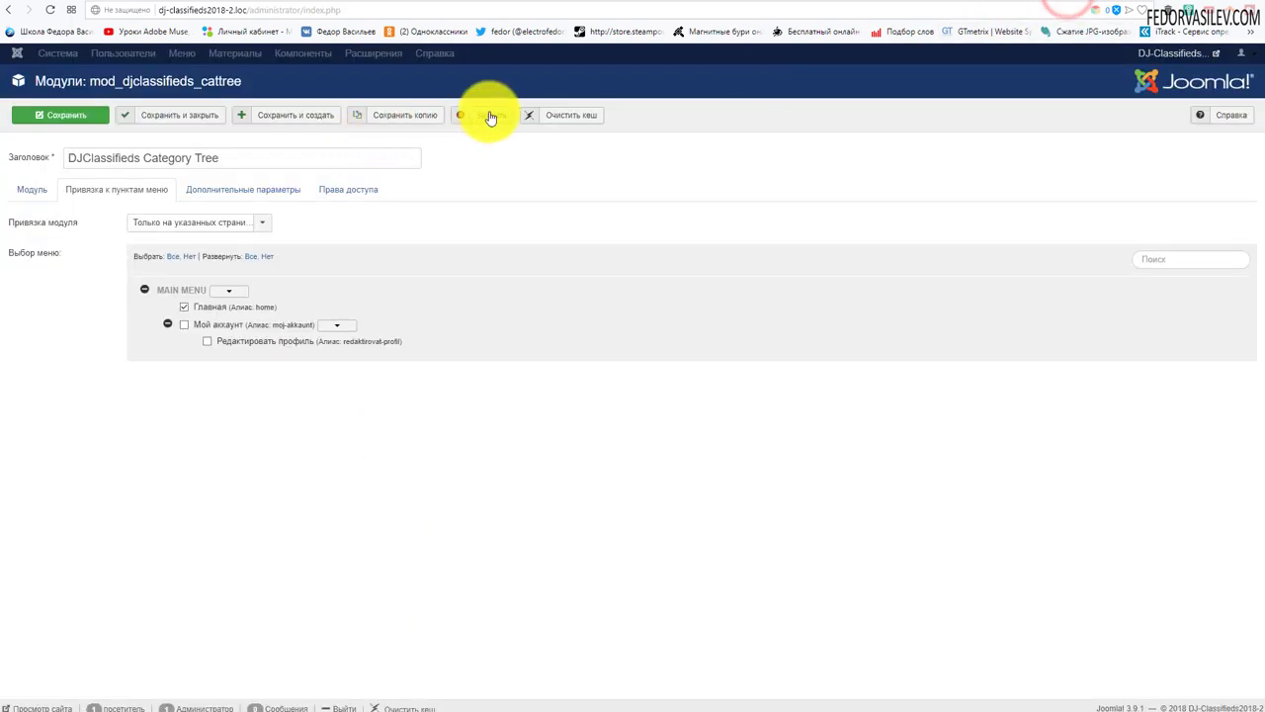
- Close the category tree module without changes and start a new menu item in Main Menu
{"action": "left_click", "coordinate": [488, 114]}
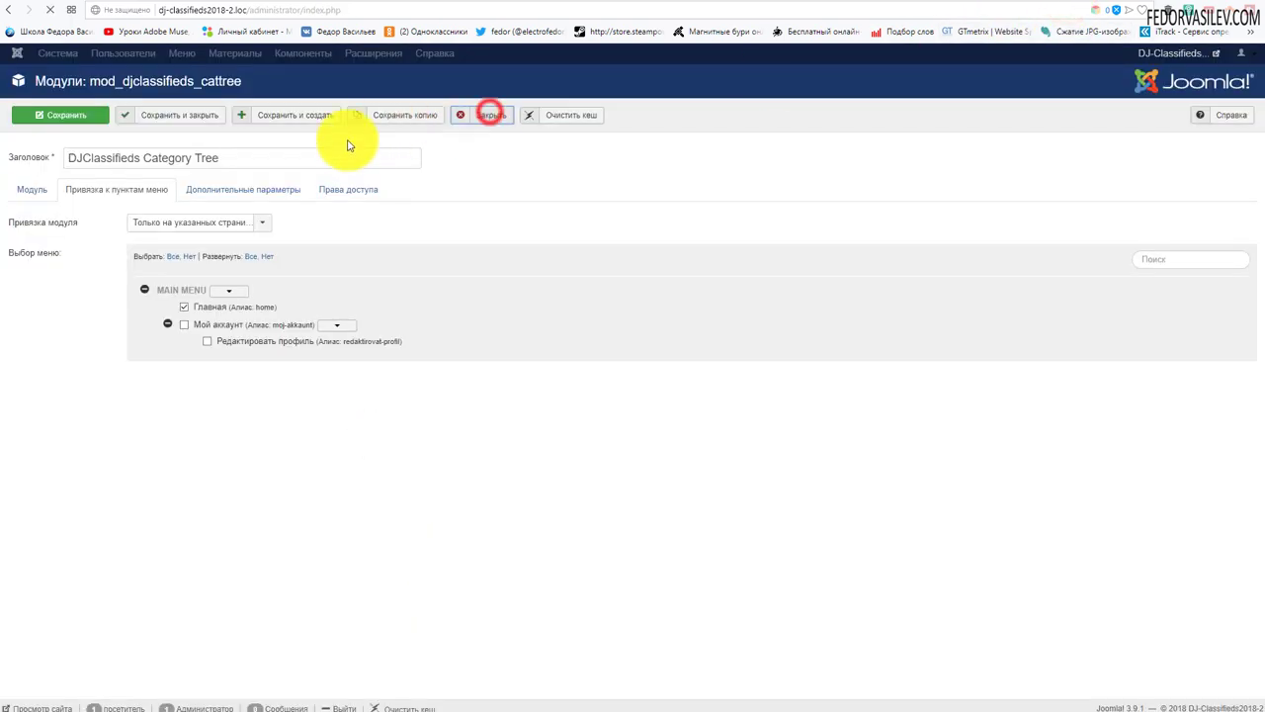
{"action": "left_click", "coordinate": [203, 59]}
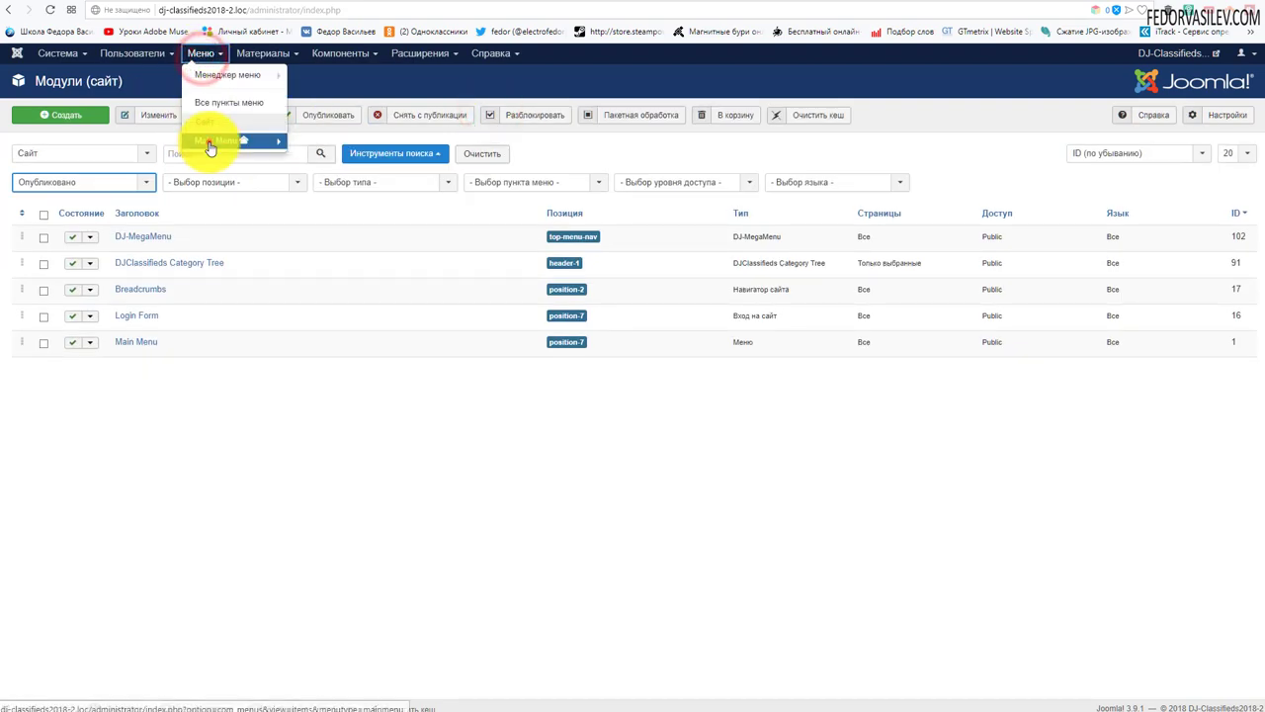
{"action": "left_click", "coordinate": [204, 142]}
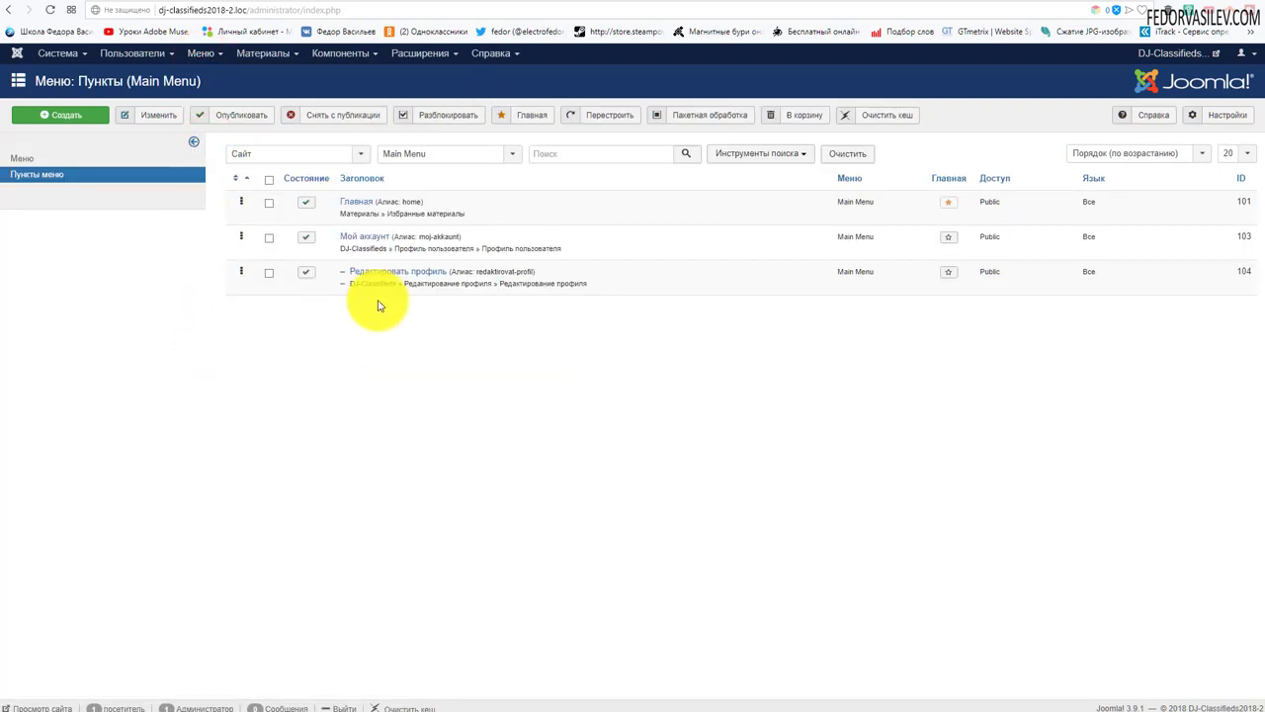
{"action": "left_click", "coordinate": [90, 117]}
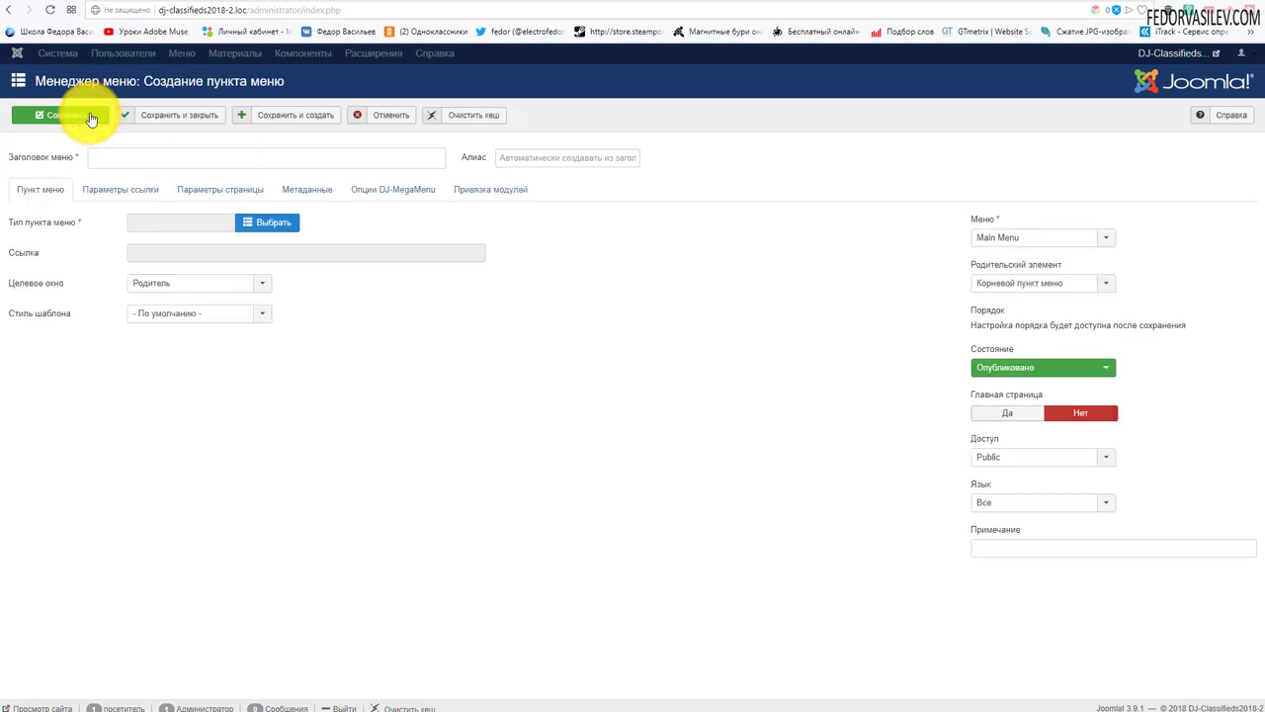
- Title the new menu item Сменить пароль and set its type to Изменение пароля from the Пользователи group
{"action": "left_click", "coordinate": [257, 225]}
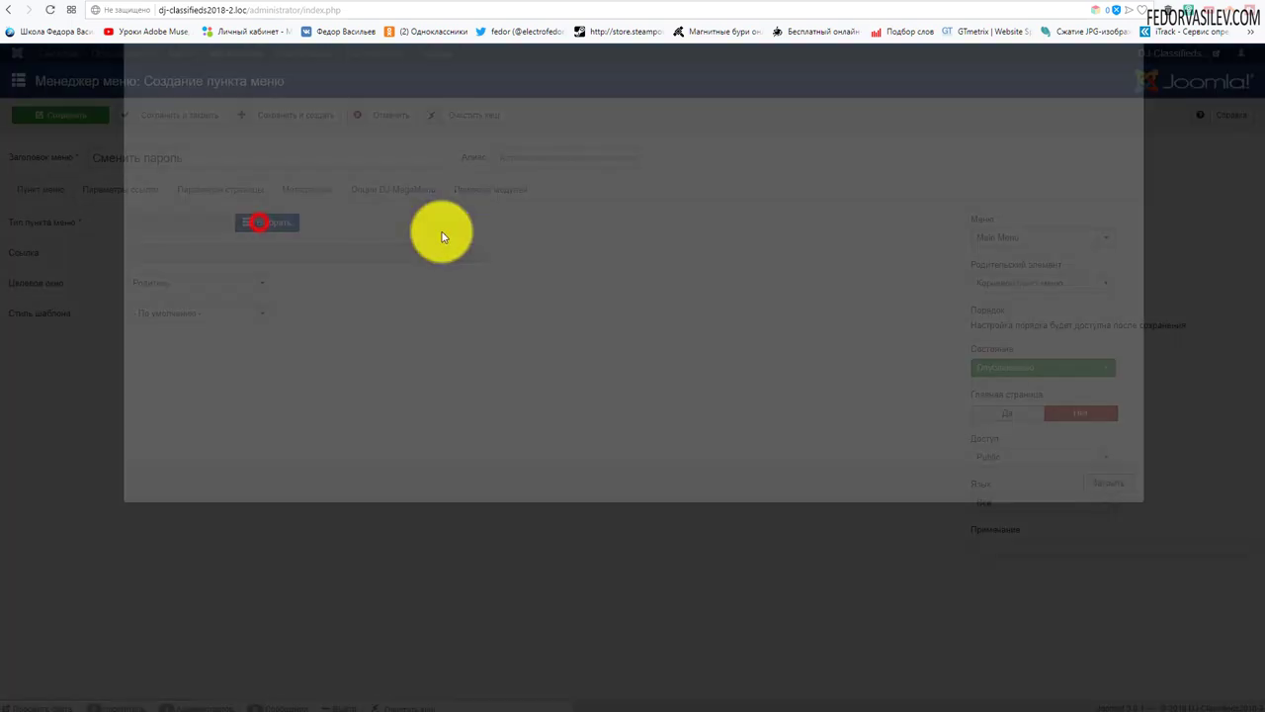
{"action": "left_click", "coordinate": [166, 131]}
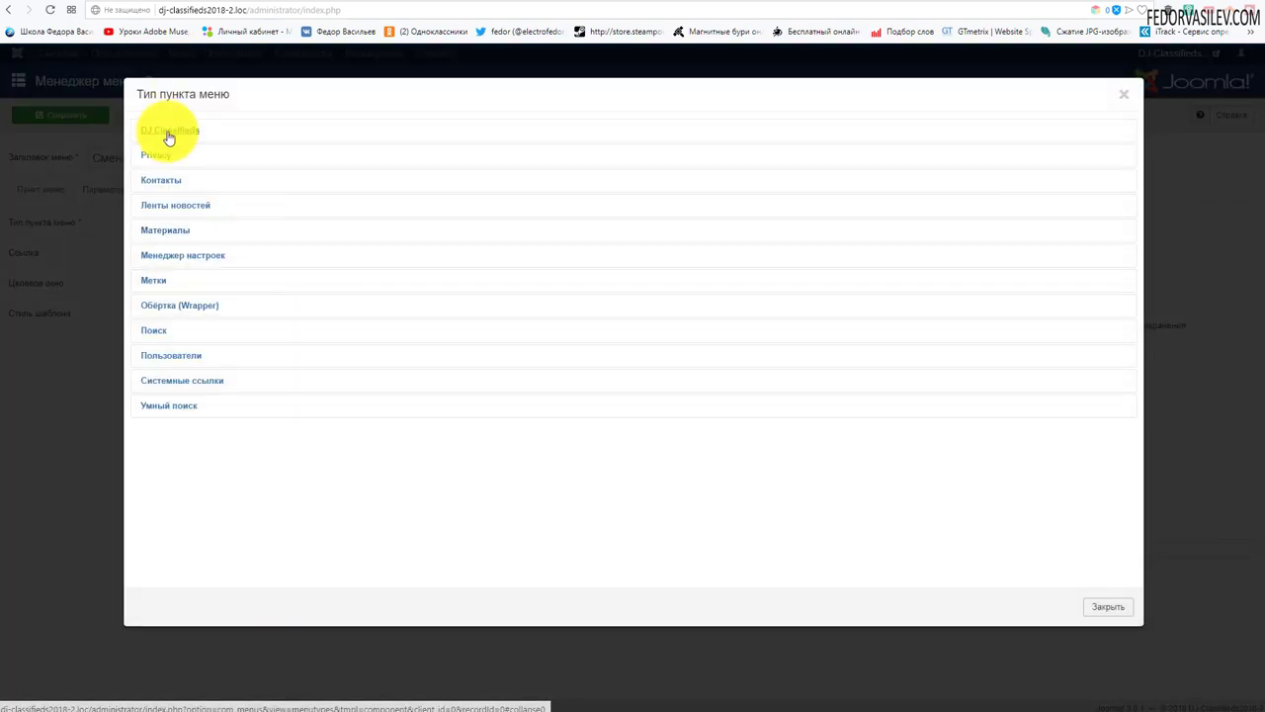
{"action": "left_click", "coordinate": [170, 355]}
{"action": "left_click", "coordinate": [181, 436]}
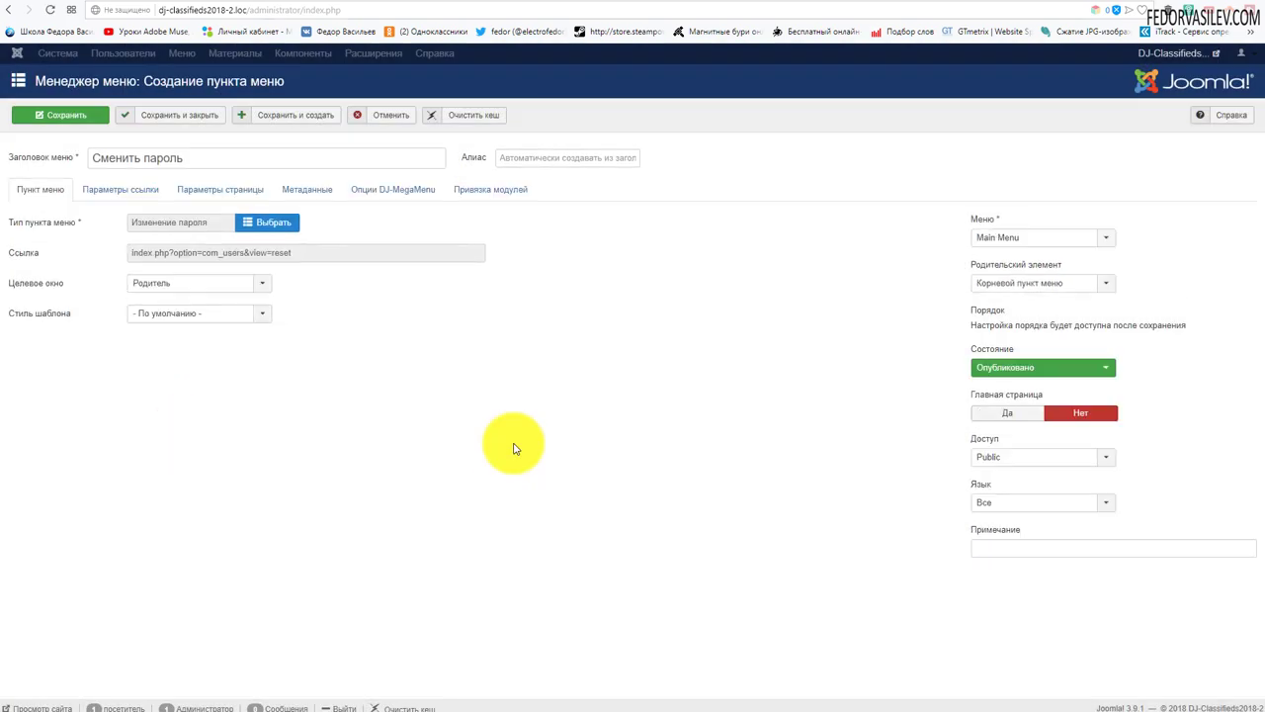
- Place the item under the parent Мой аккаунт, set its access to Registered, and save it
{"action": "left_click", "coordinate": [1057, 283]}
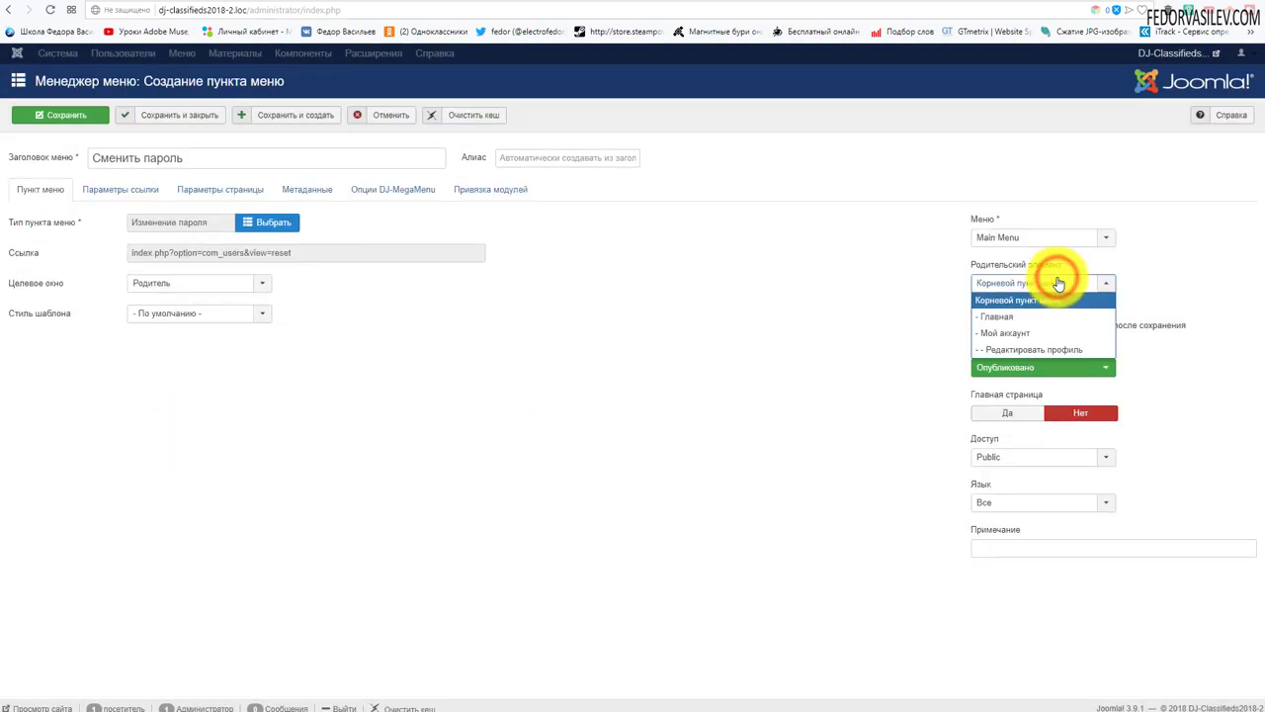
{"action": "left_click", "coordinate": [1050, 332]}
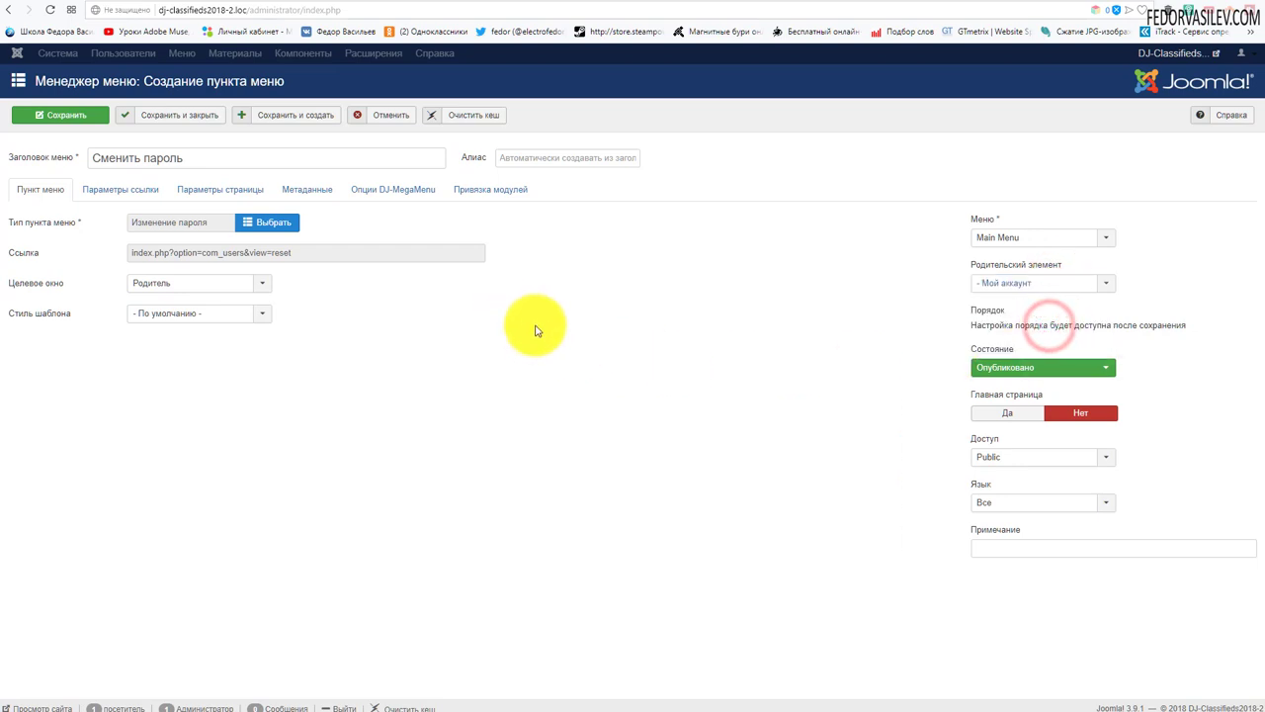
{"action": "left_click", "coordinate": [1017, 456]}
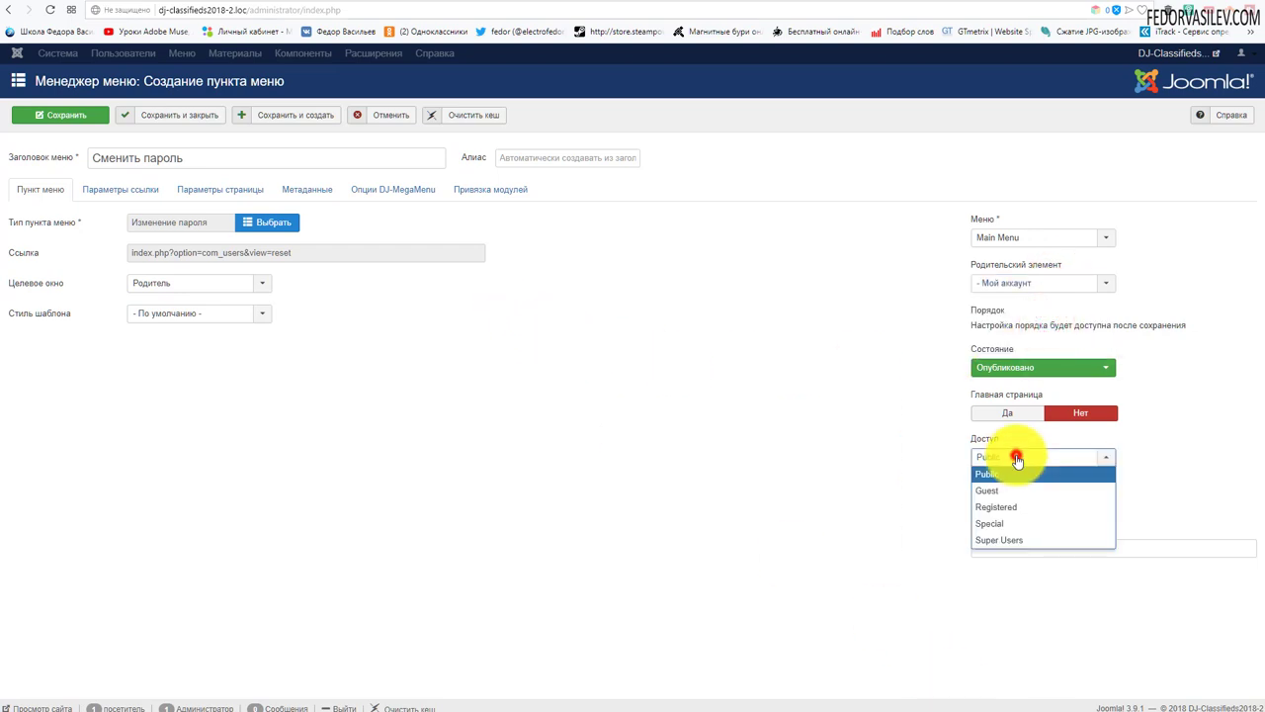
{"action": "left_click", "coordinate": [1021, 505]}
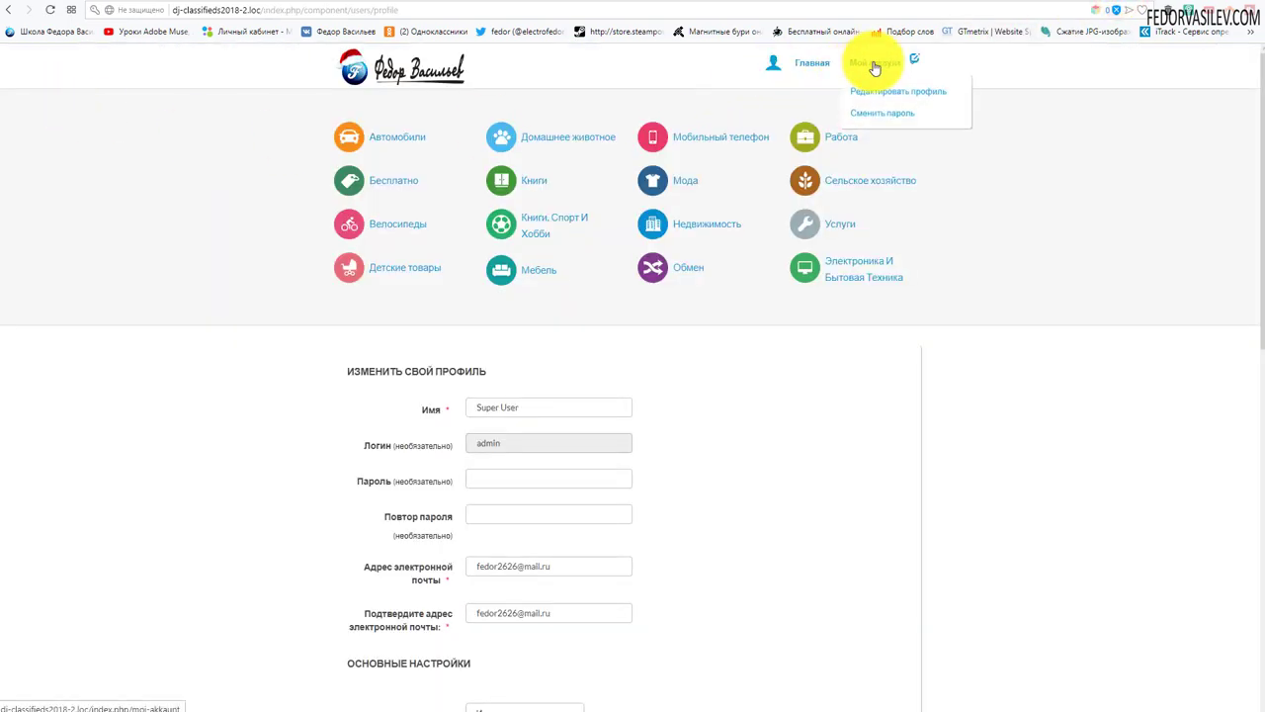
- Open the Сменить пароль submenu item on the site and examine the page it leads to
{"action": "left_click", "coordinate": [870, 119]}
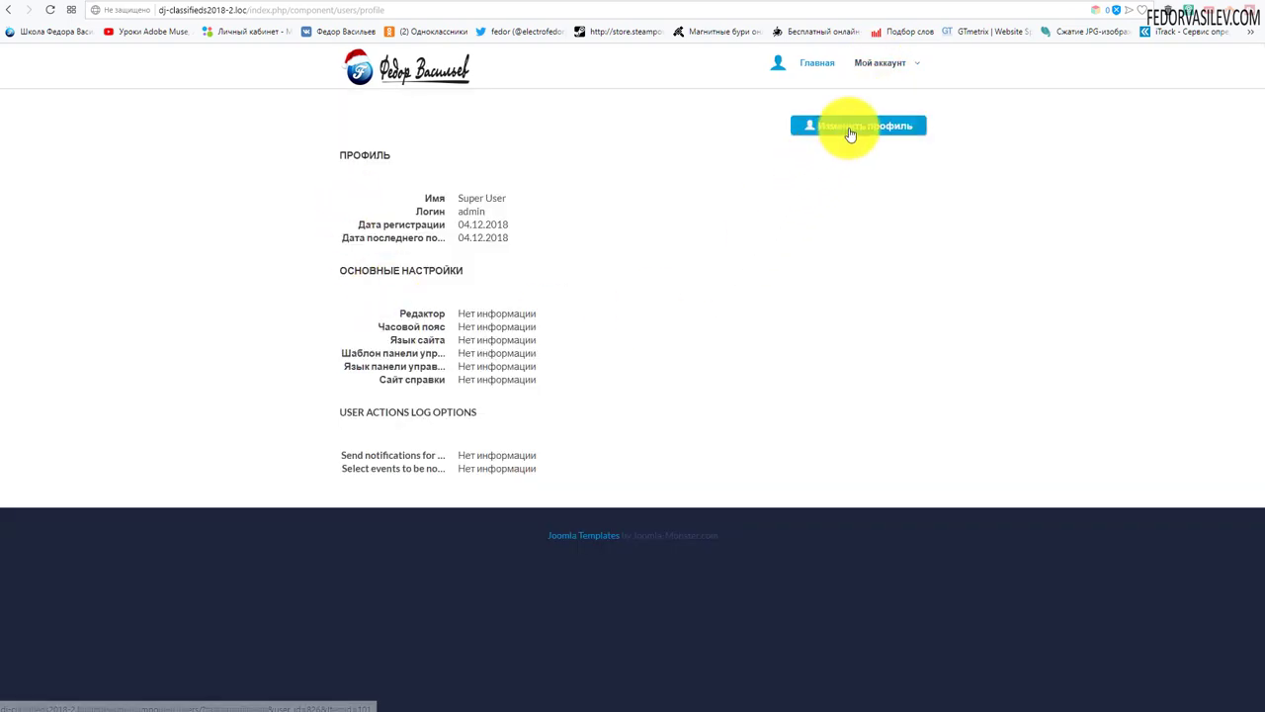
{"action": "double_click", "coordinate": [365, 155]}
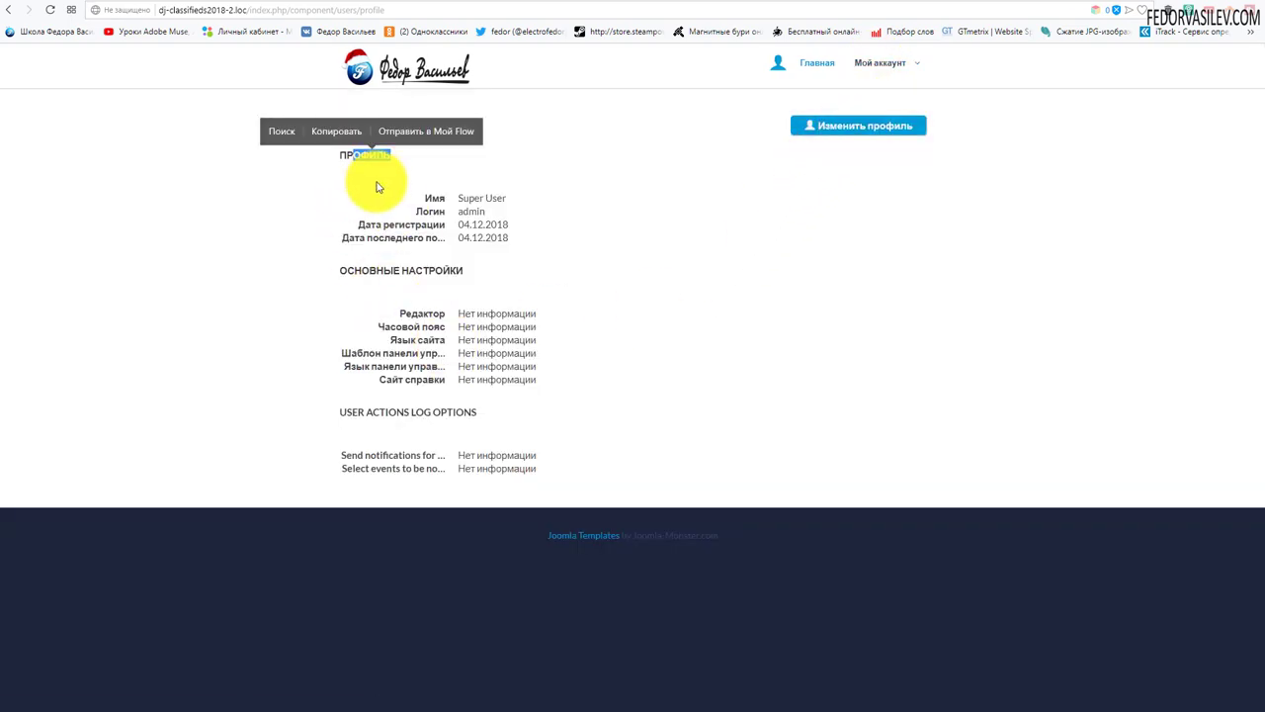
{"action": "left_click", "coordinate": [660, 384]}
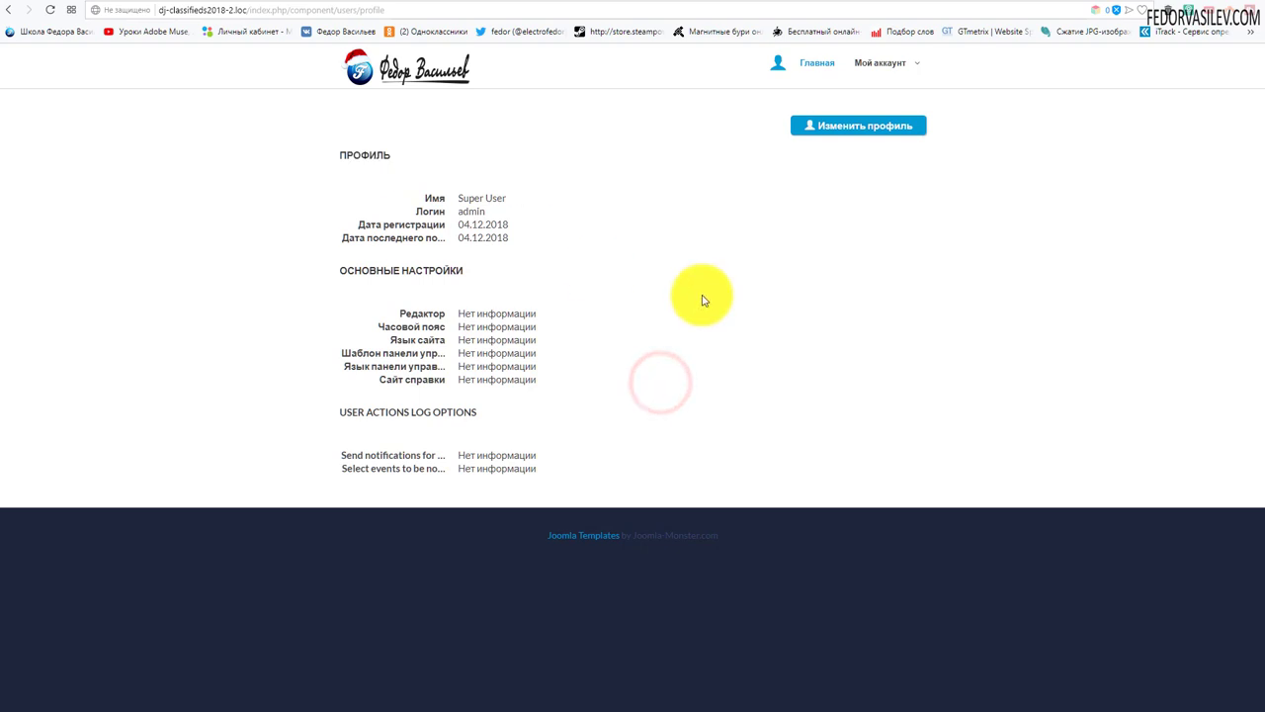
- Change the type of the Сменить пароль menu item to Изменить профиль пользователя and save it
{"action": "left_click", "coordinate": [1075, 6]}
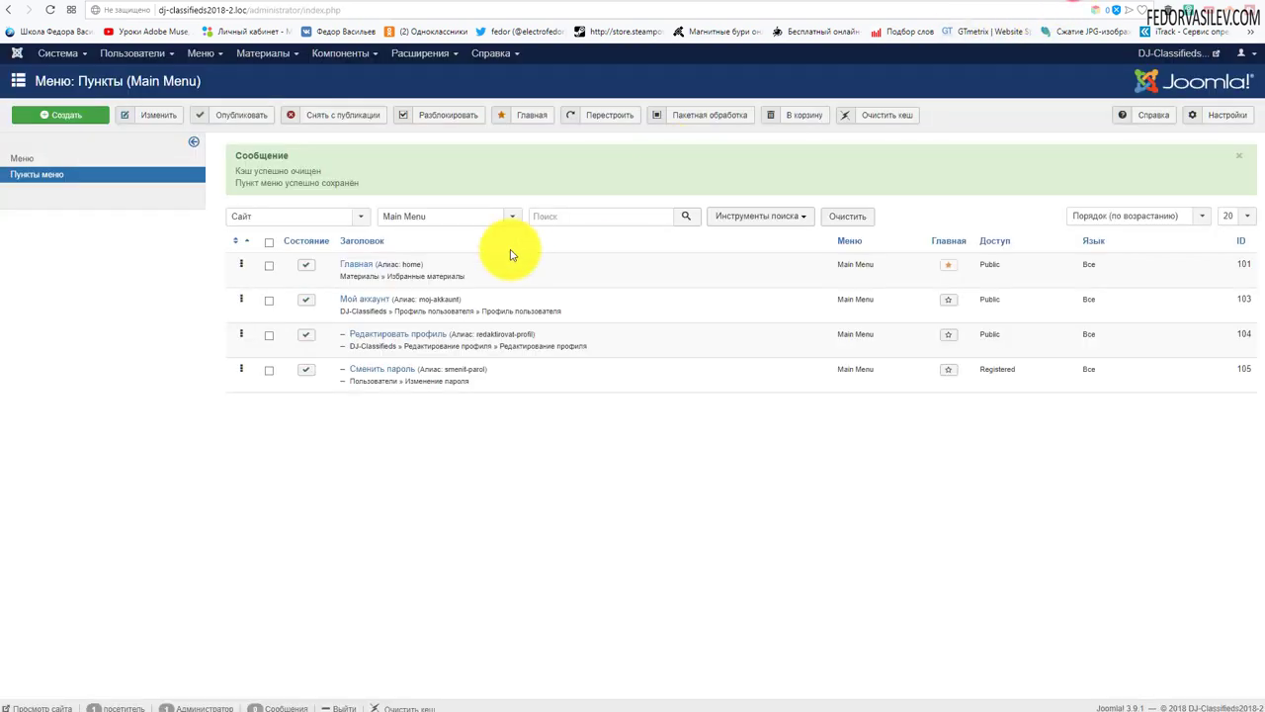
{"action": "left_click", "coordinate": [378, 372]}
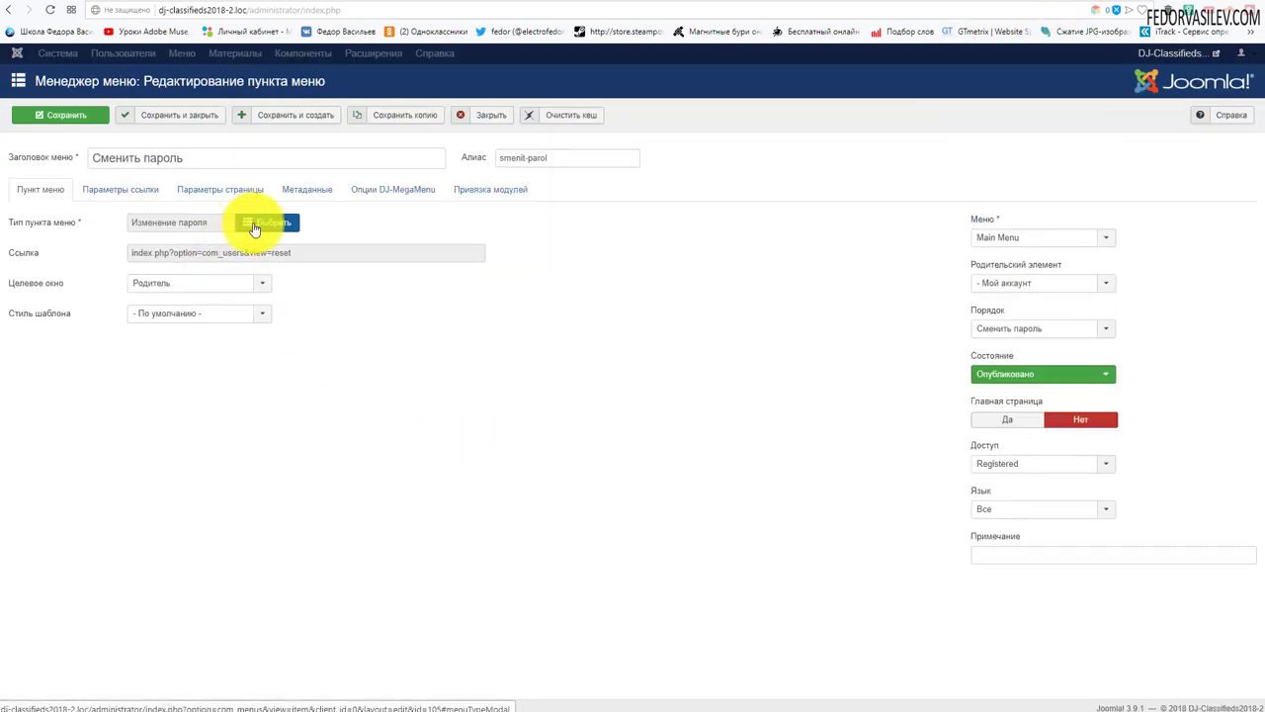
{"action": "left_click", "coordinate": [263, 217]}
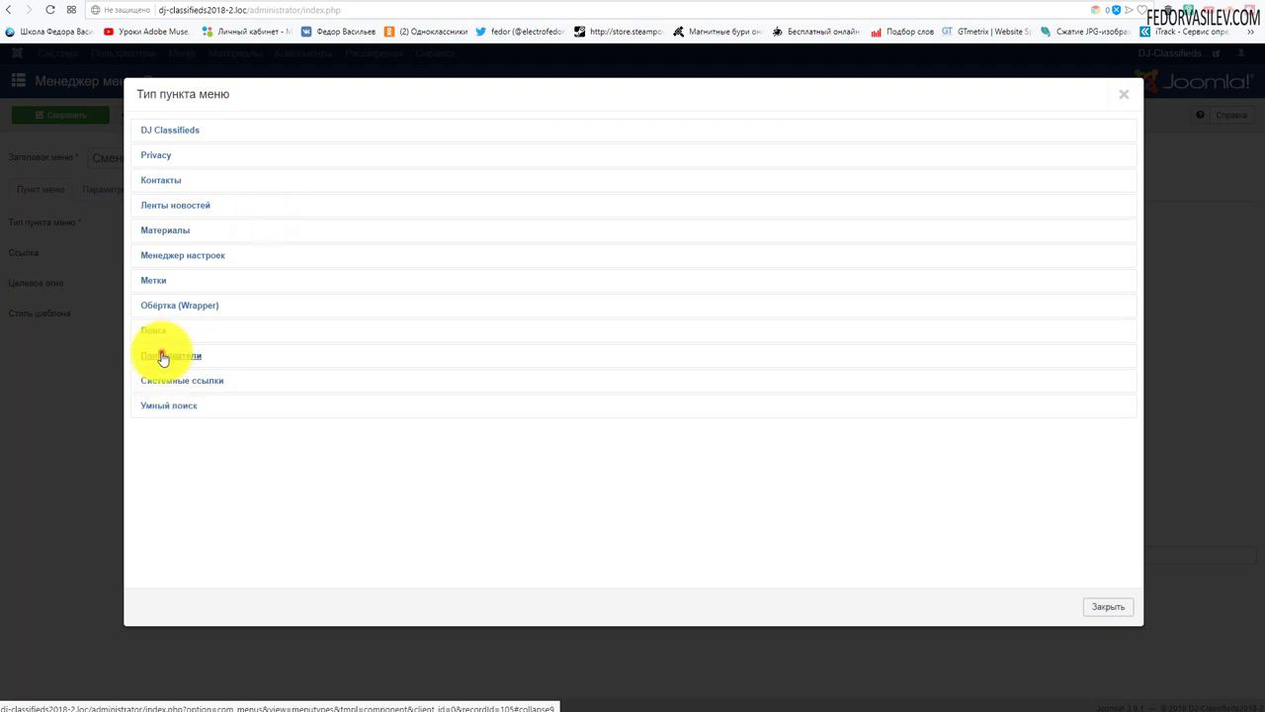
{"action": "left_click", "coordinate": [163, 356]}
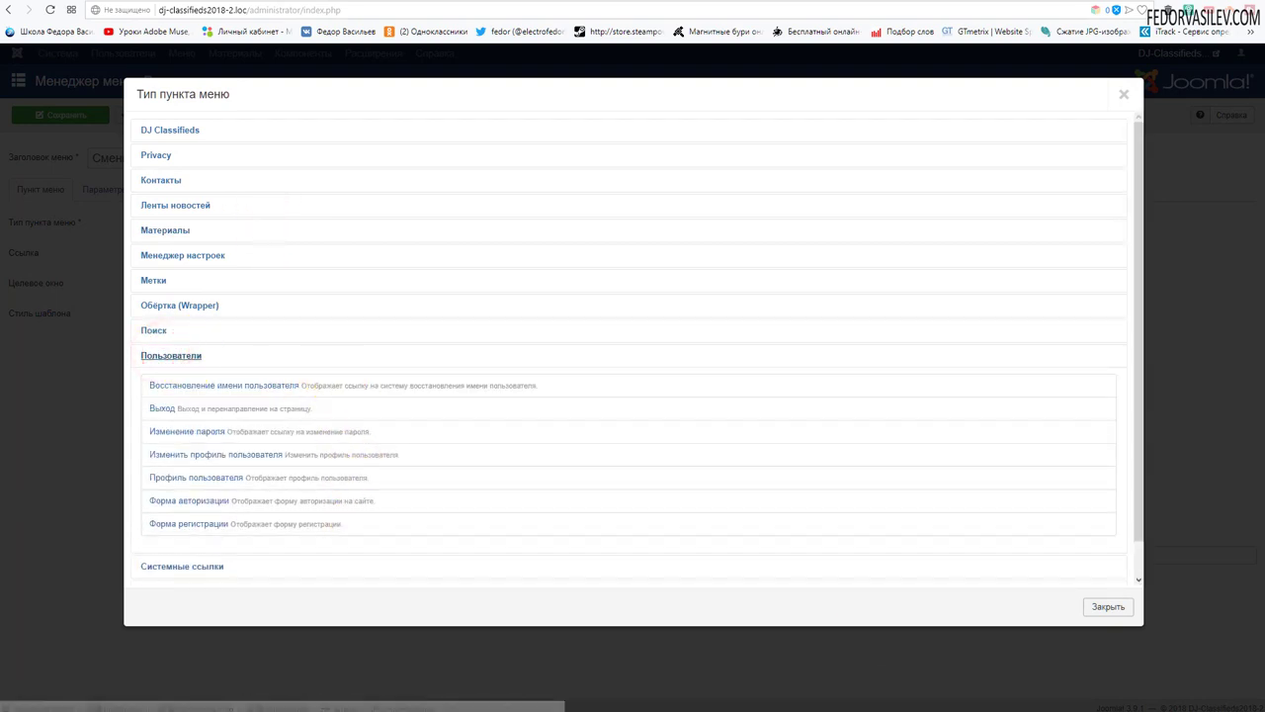
{"action": "left_click", "coordinate": [192, 452]}
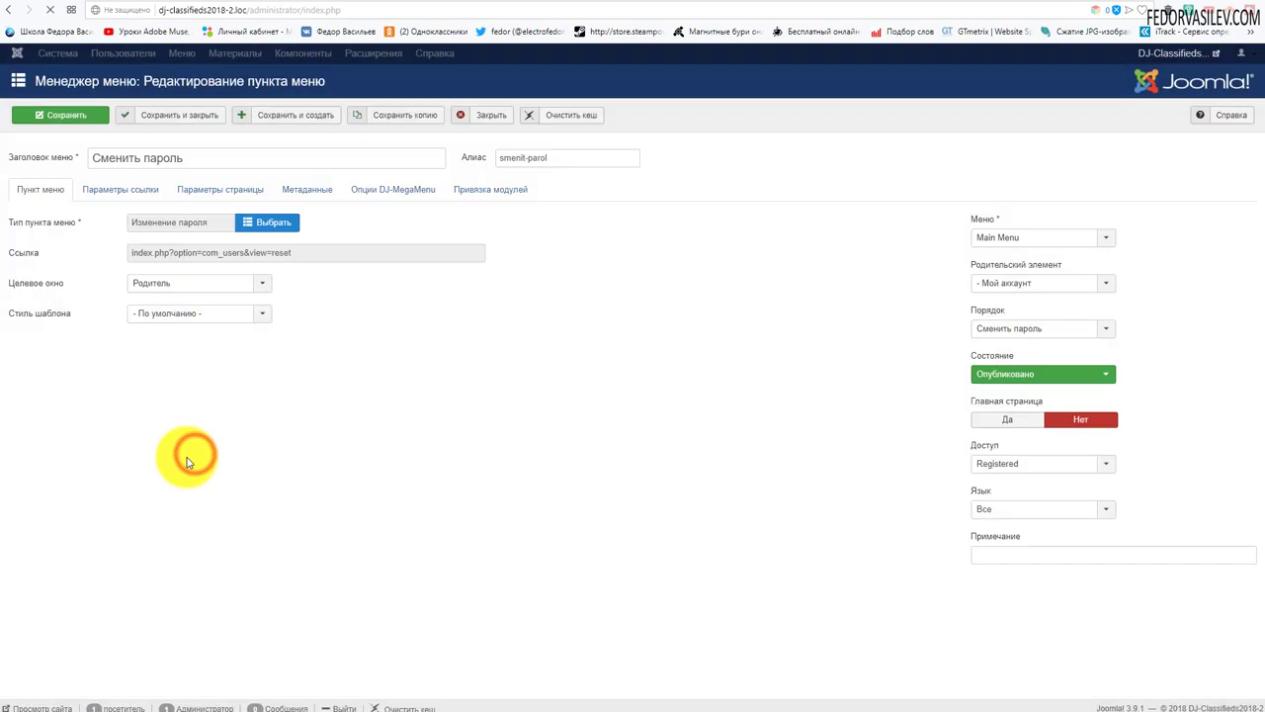
{"action": "left_click", "coordinate": [71, 125]}
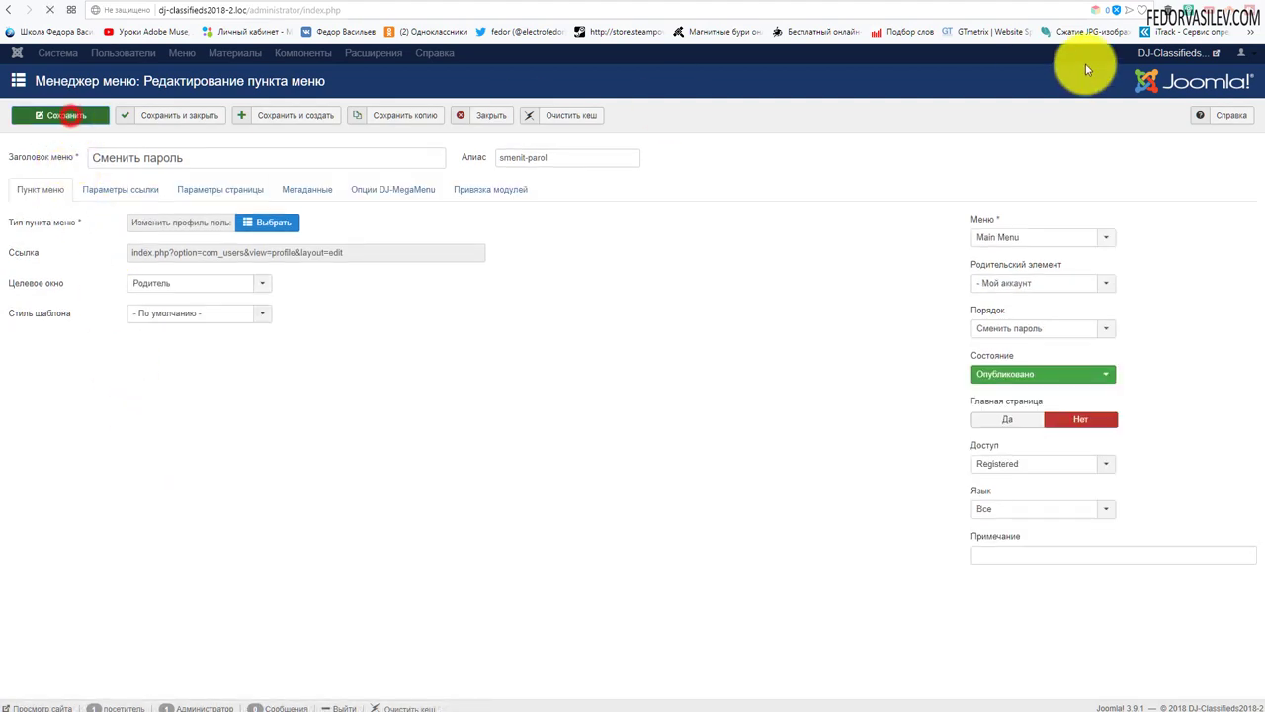
- Open the password and e-mail change form from the site's Мой аккаунт page and examine its layout and fields
{"action": "left_click", "coordinate": [1109, 5]}
{"action": "left_click", "coordinate": [805, 61]}
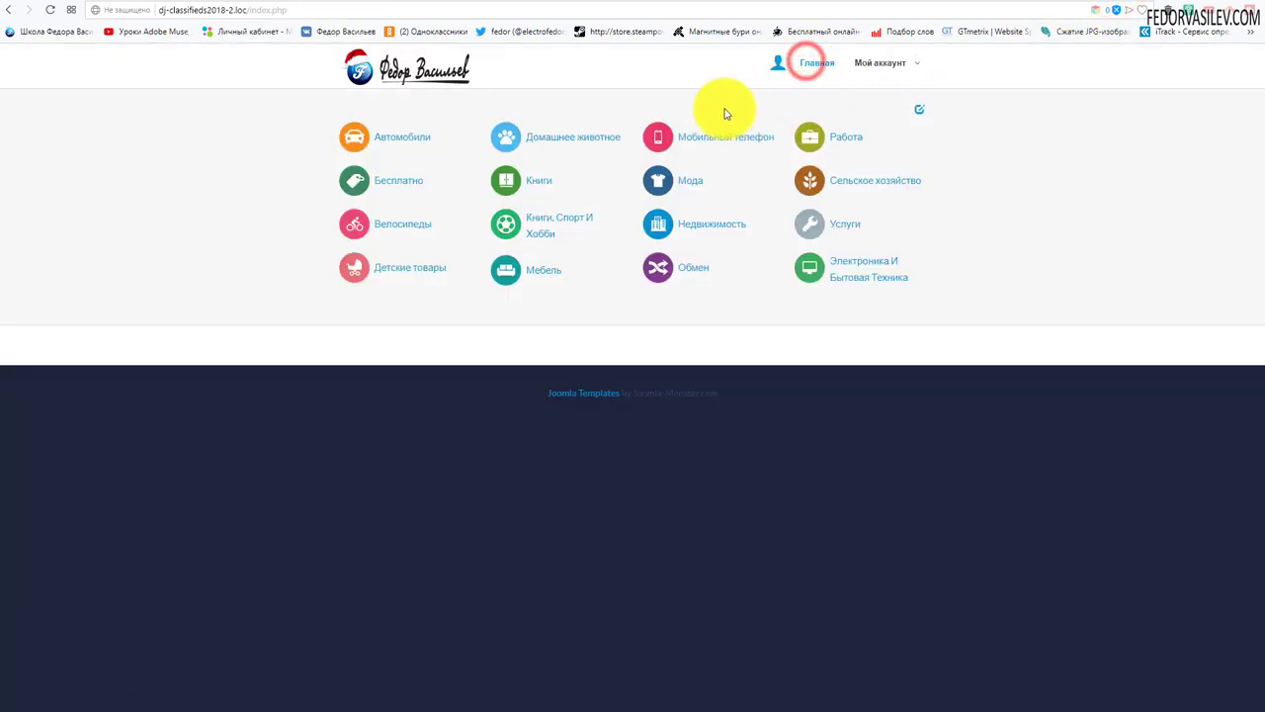
{"action": "left_click", "coordinate": [880, 62]}
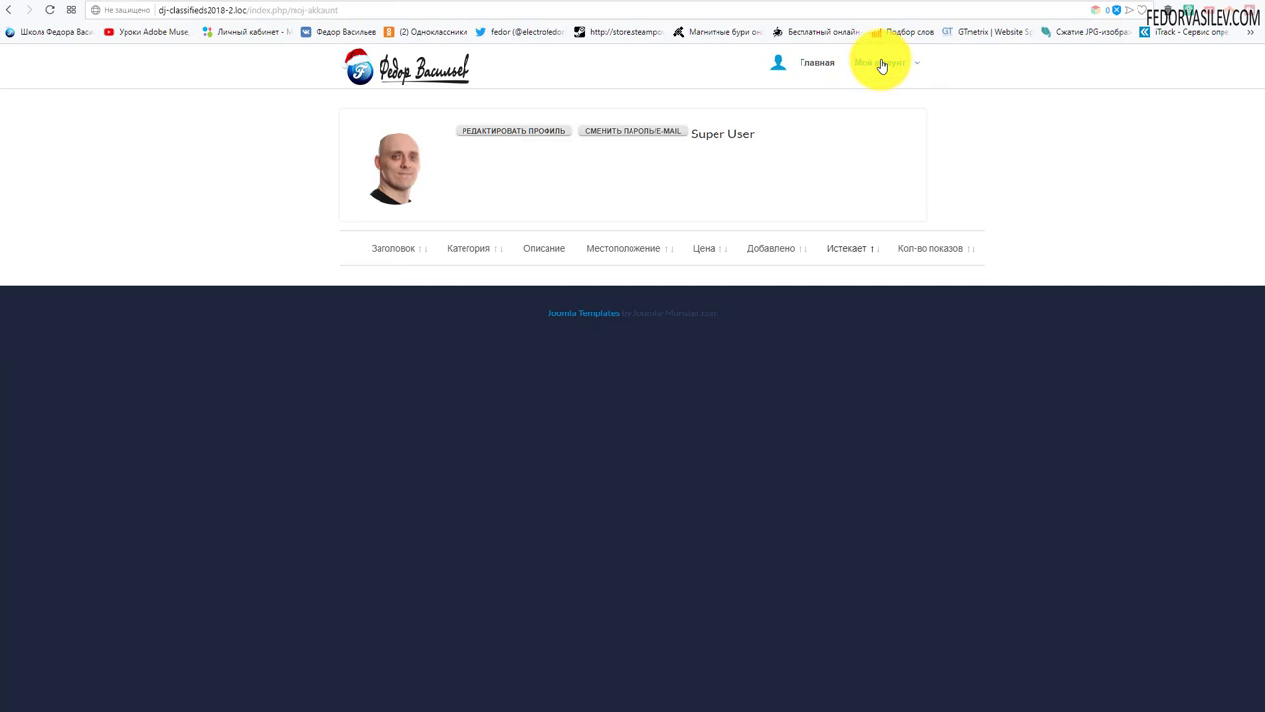
{"action": "left_click", "coordinate": [655, 131]}
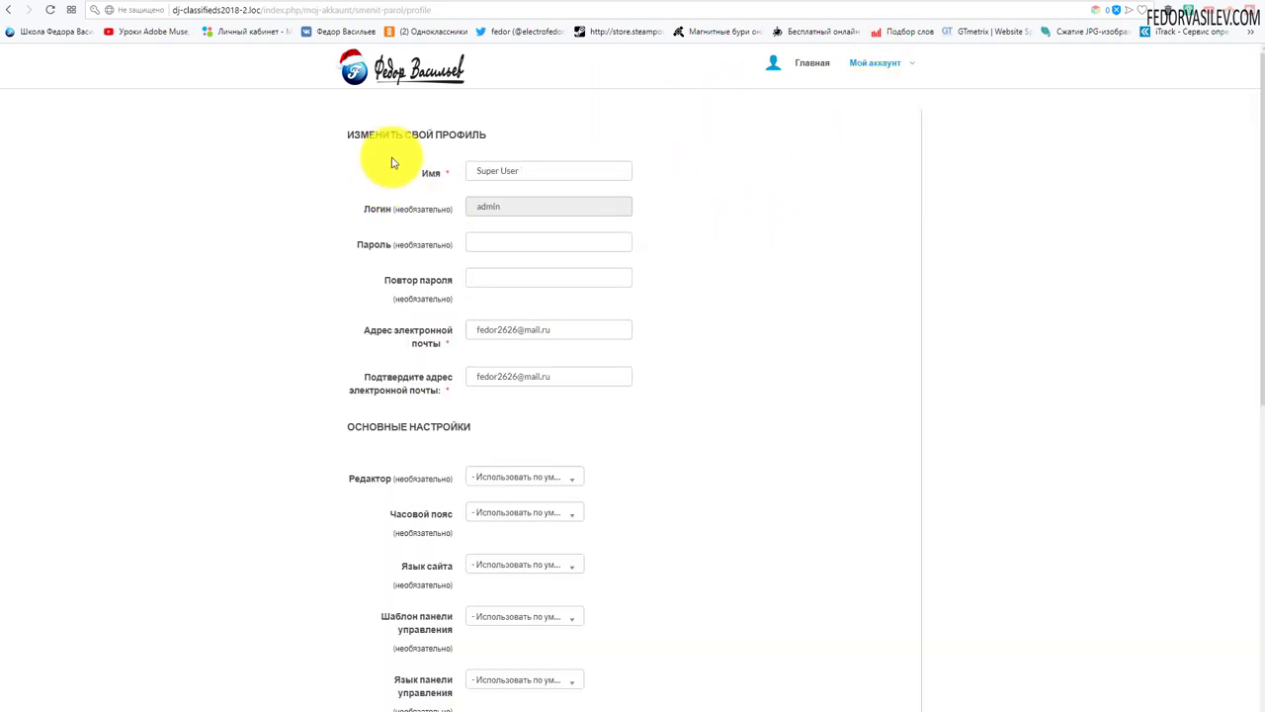
{"action": "scroll", "coordinate": [701, 209], "scroll_direction": "down", "scroll_amount": 6}
{"action": "scroll", "coordinate": [701, 208], "scroll_direction": "up", "scroll_amount": 6}
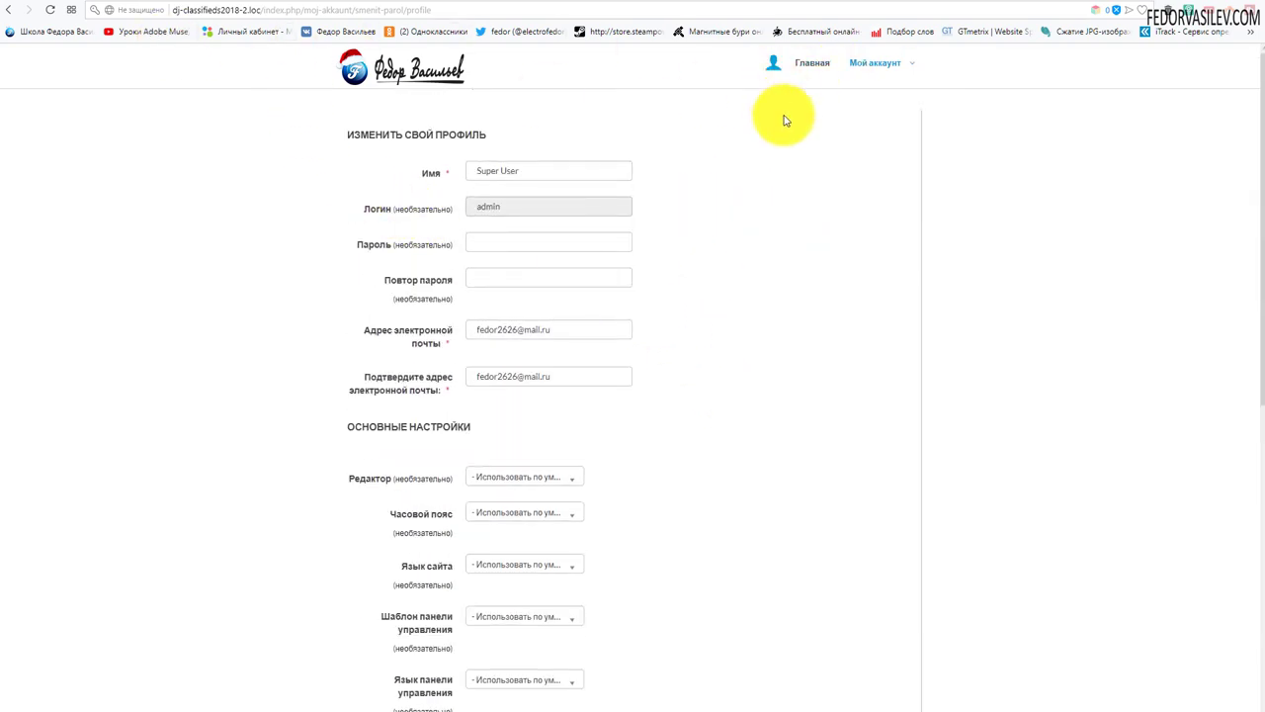
{"action": "scroll", "coordinate": [776, 181], "scroll_direction": "down", "scroll_amount": 3}
{"action": "scroll", "coordinate": [776, 181], "scroll_direction": "down", "scroll_amount": 3}
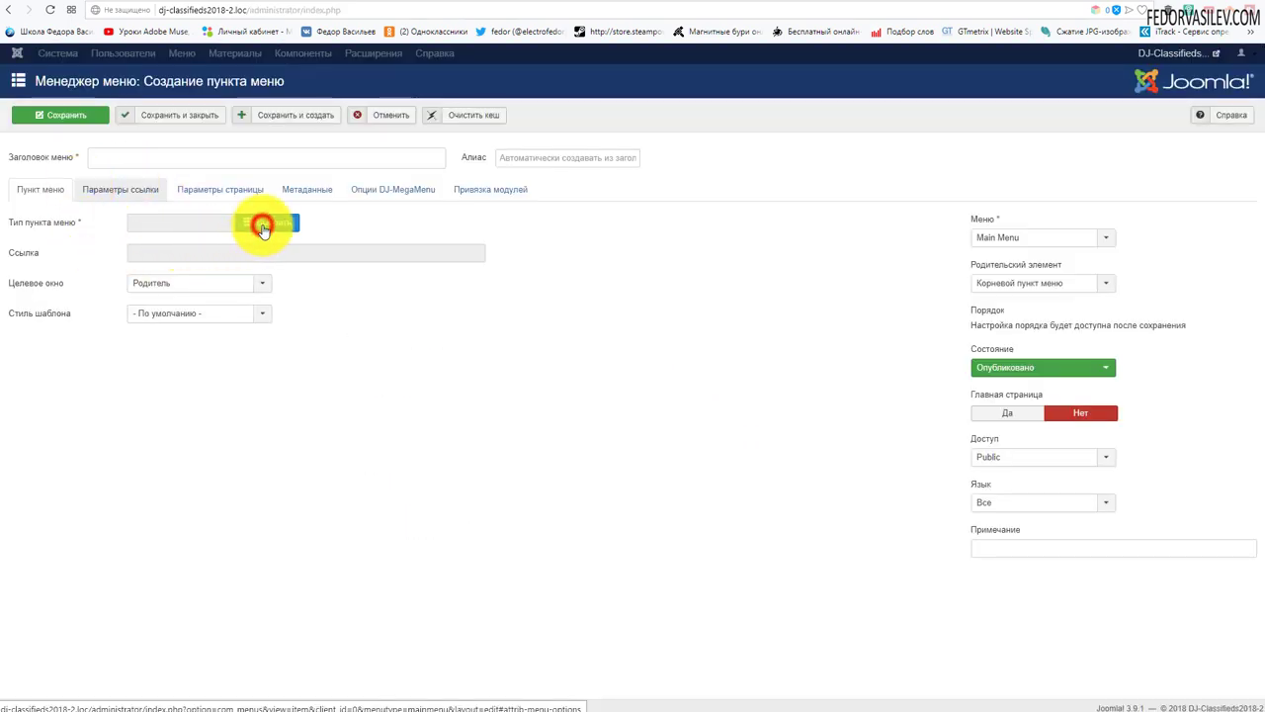
{"action": "left_click", "coordinate": [263, 228]}
{"action": "left_click", "coordinate": [176, 130]}
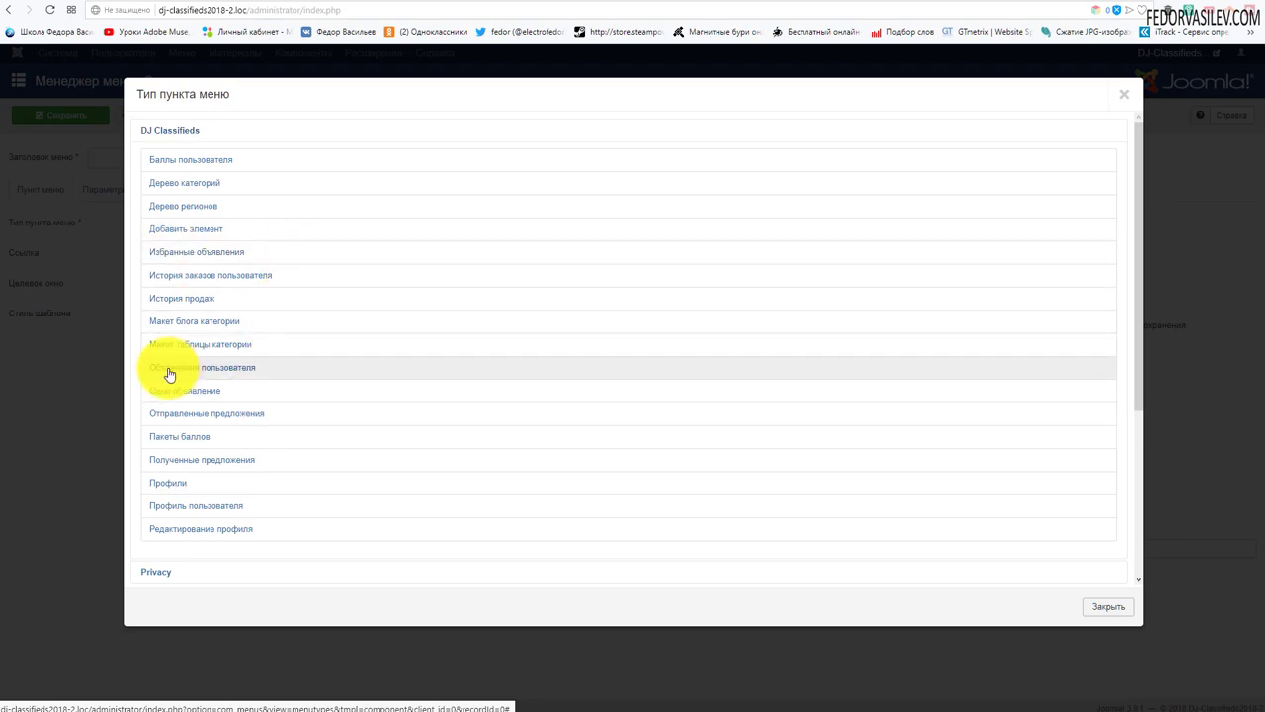
{"action": "left_click", "coordinate": [109, 370]}
{"action": "left_click", "coordinate": [367, 114]}
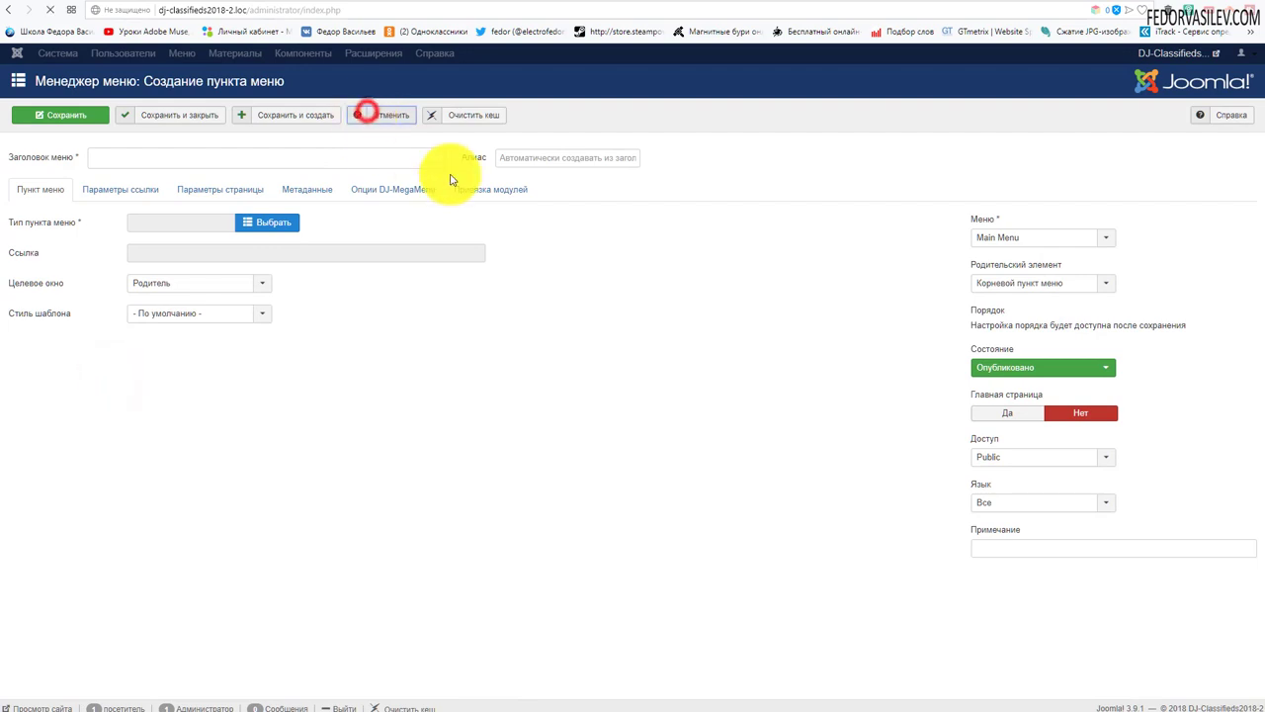
- Open the existing menu item 1 under Мой аккаунт, retitle it Объявления пользователя and clear its alias
{"action": "left_click", "coordinate": [351, 341]}
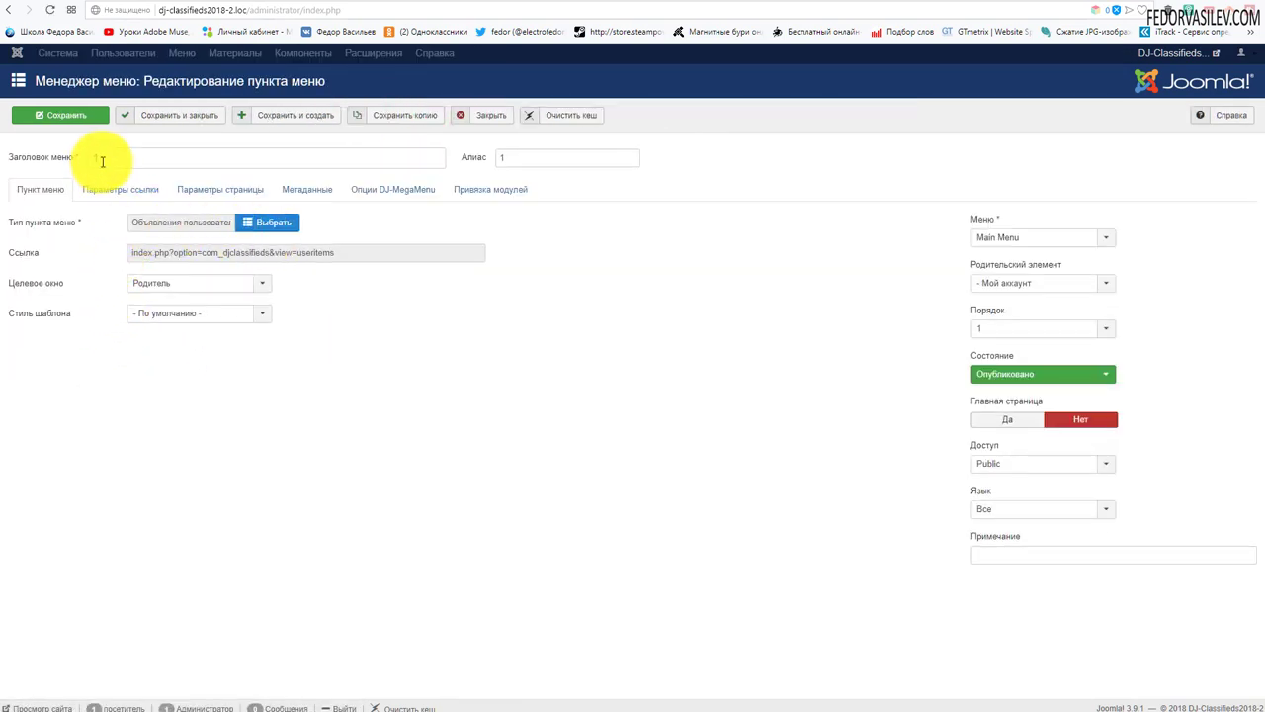
{"action": "double_click", "coordinate": [107, 159]}
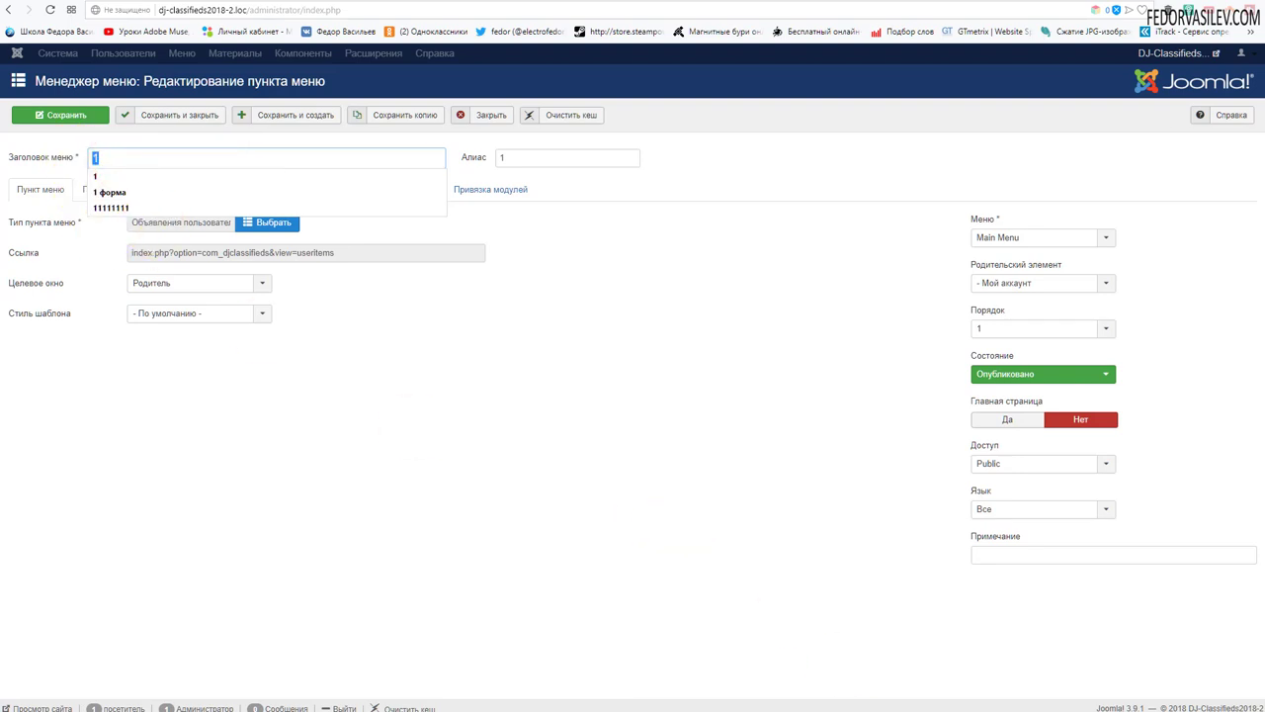
{"action": "type", "text": "Объявления пользователя"}
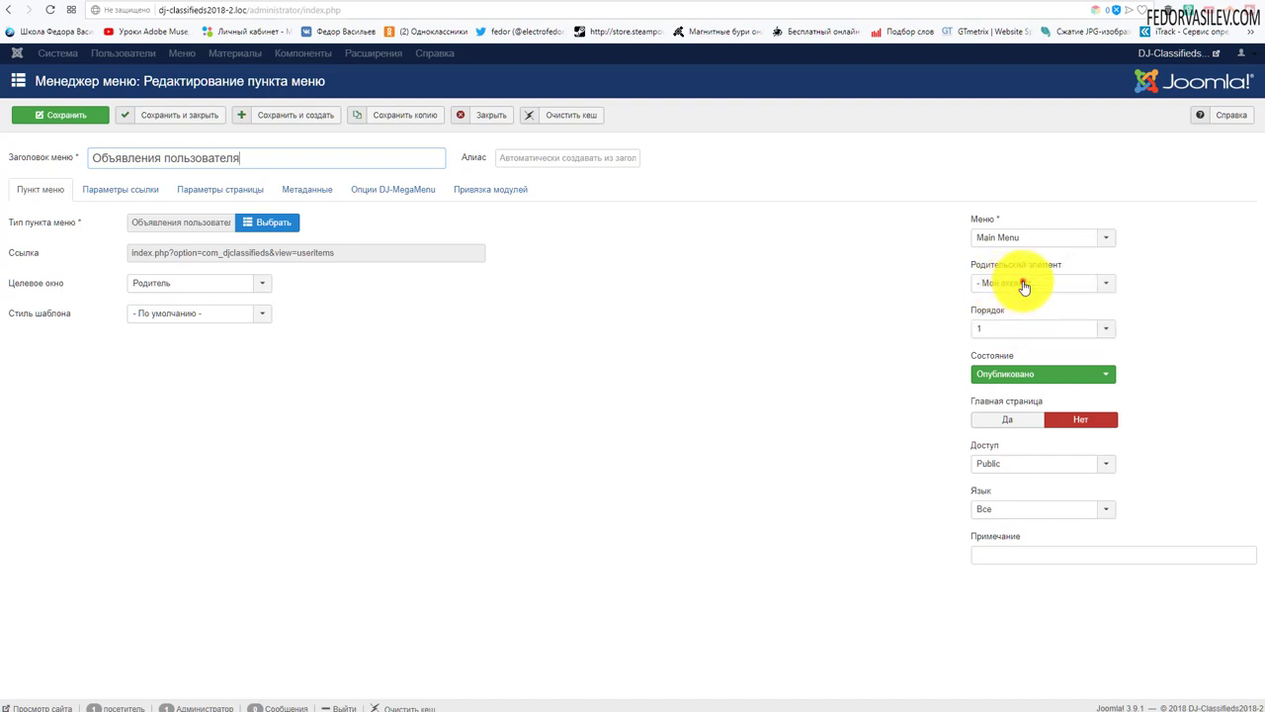
- Keep the item under the parent Мой аккаунт, set its access to Registered, and save and close it
{"action": "left_click", "coordinate": [1025, 286]}
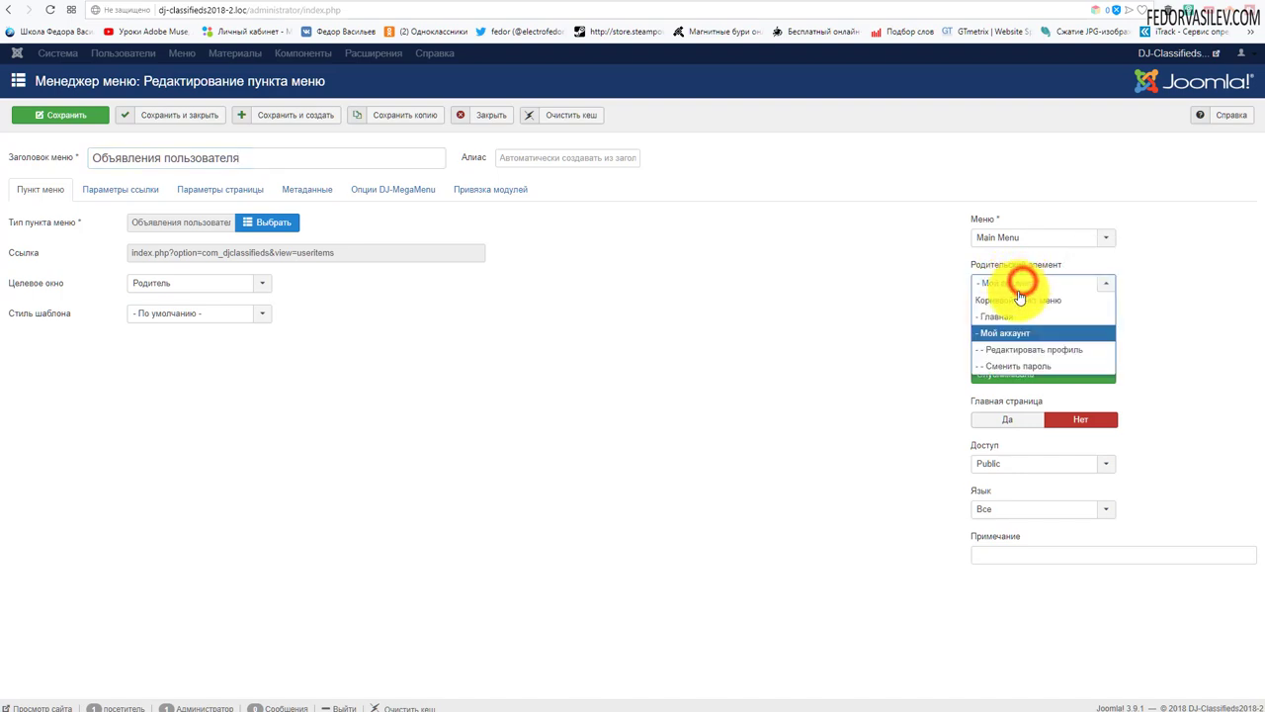
{"action": "left_click", "coordinate": [1001, 341]}
{"action": "left_click", "coordinate": [1002, 461]}
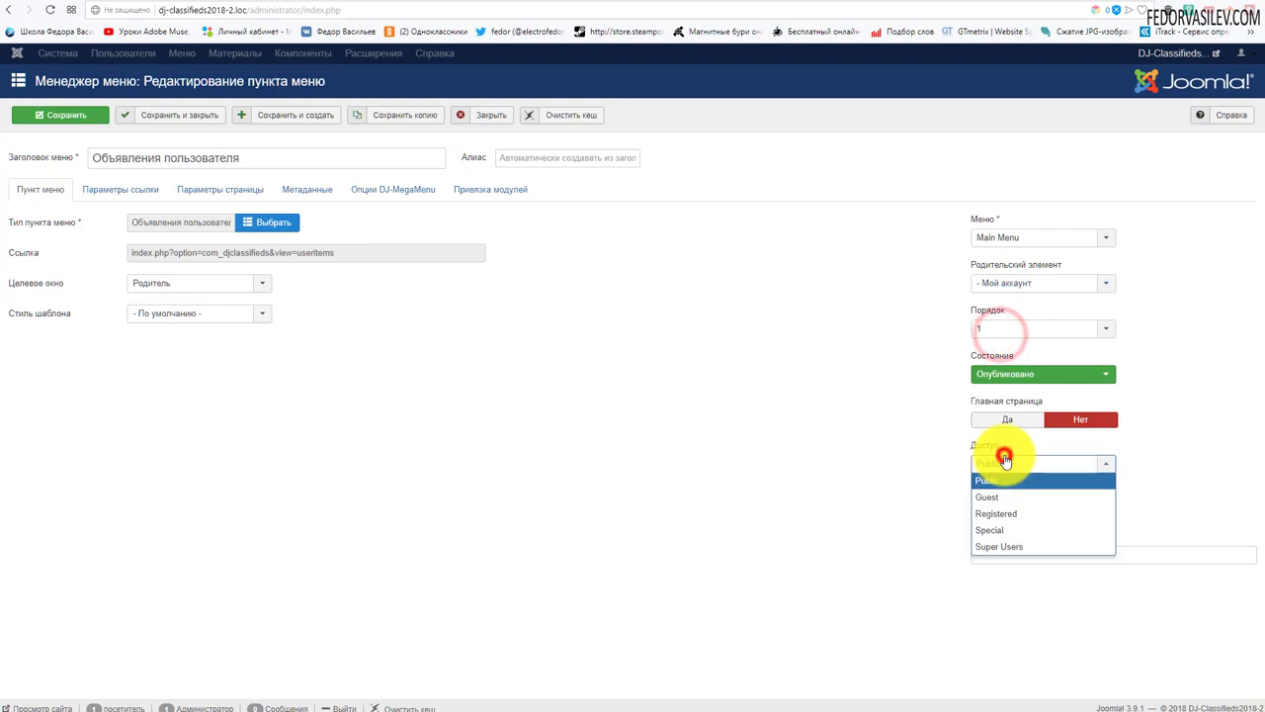
{"action": "left_click", "coordinate": [1000, 514]}
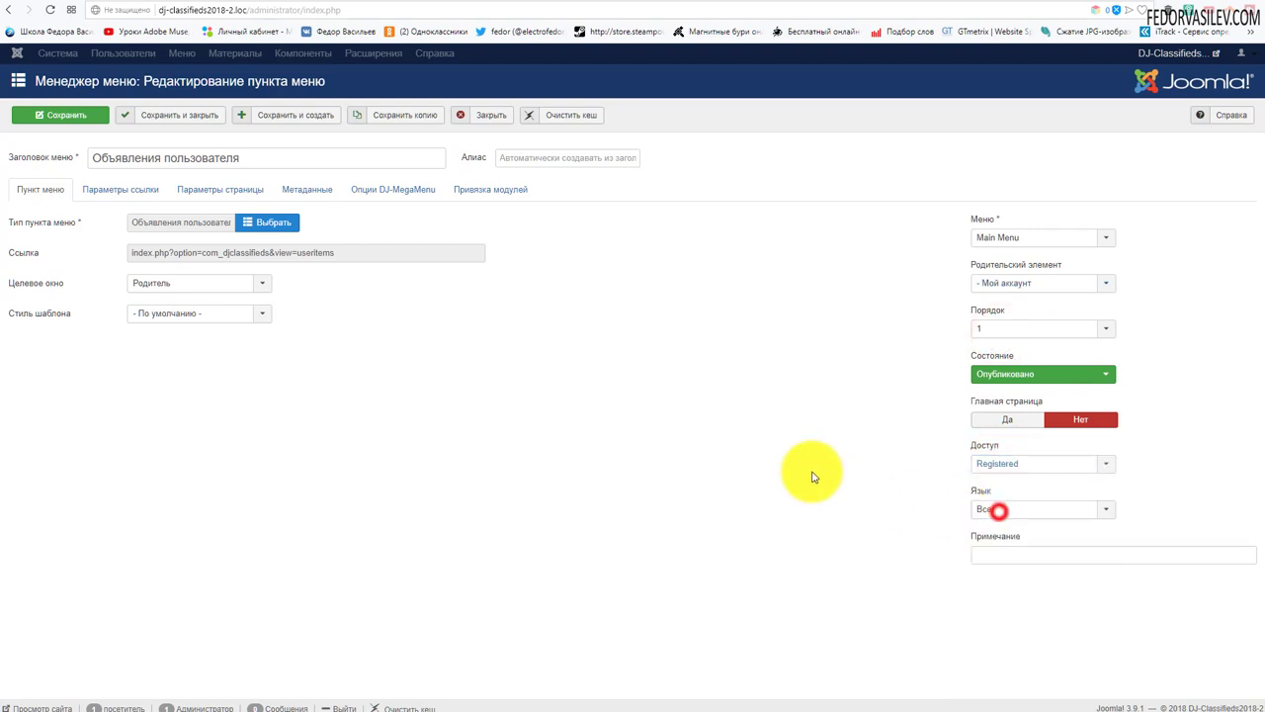
{"action": "left_click", "coordinate": [174, 115]}
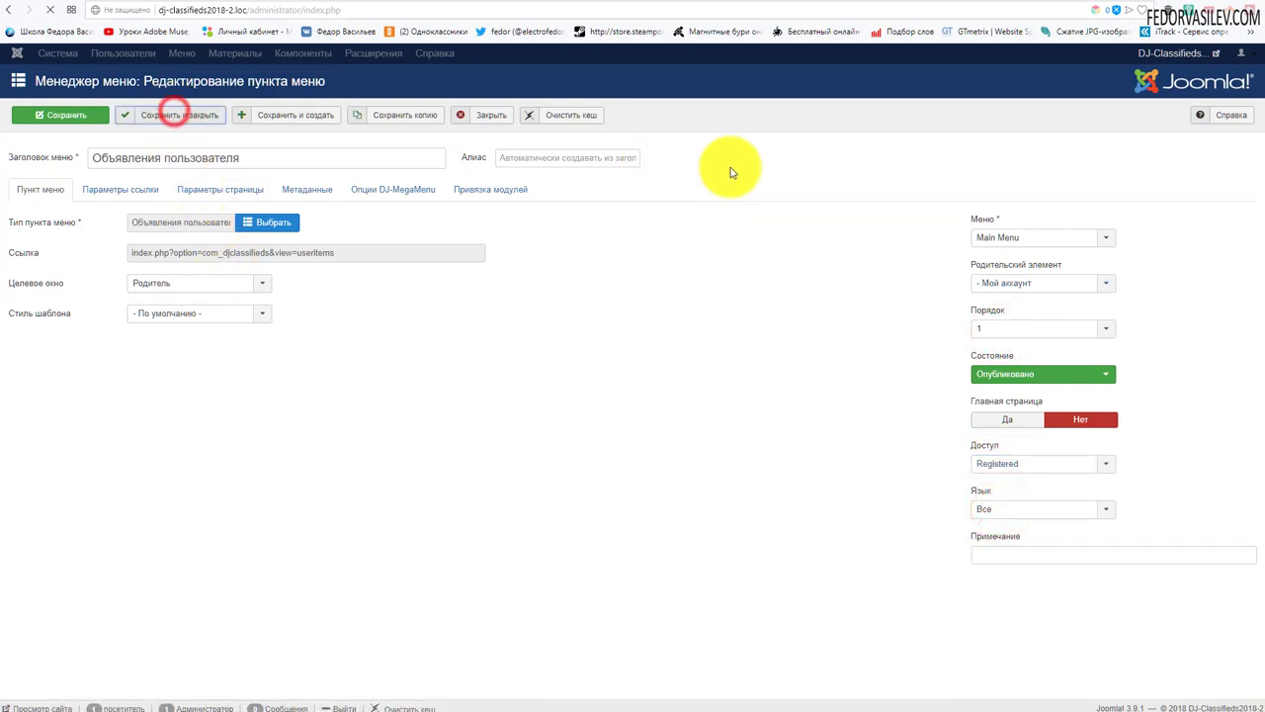
- Open the Объявления пользователя submenu item on the site and examine its search field, listing columns and the account submenu
{"action": "key", "text": "ctrl+Tab"}
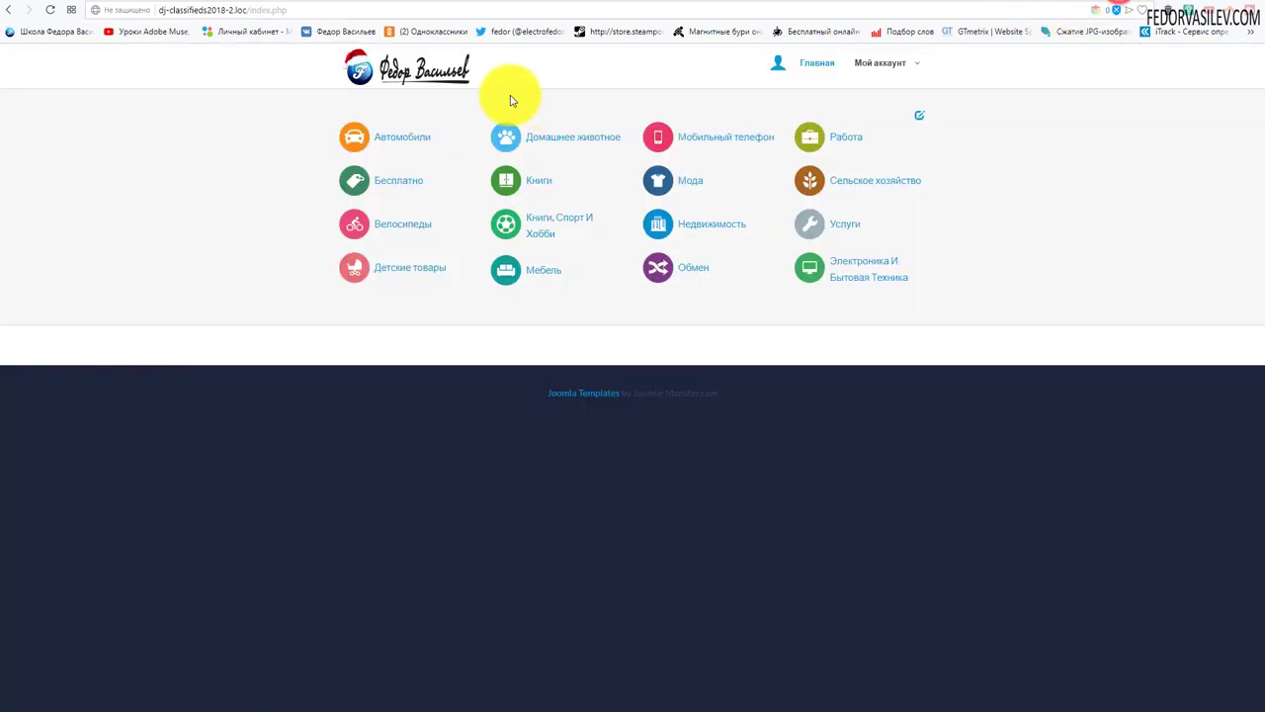
{"action": "mouse_move", "coordinate": [892, 66]}
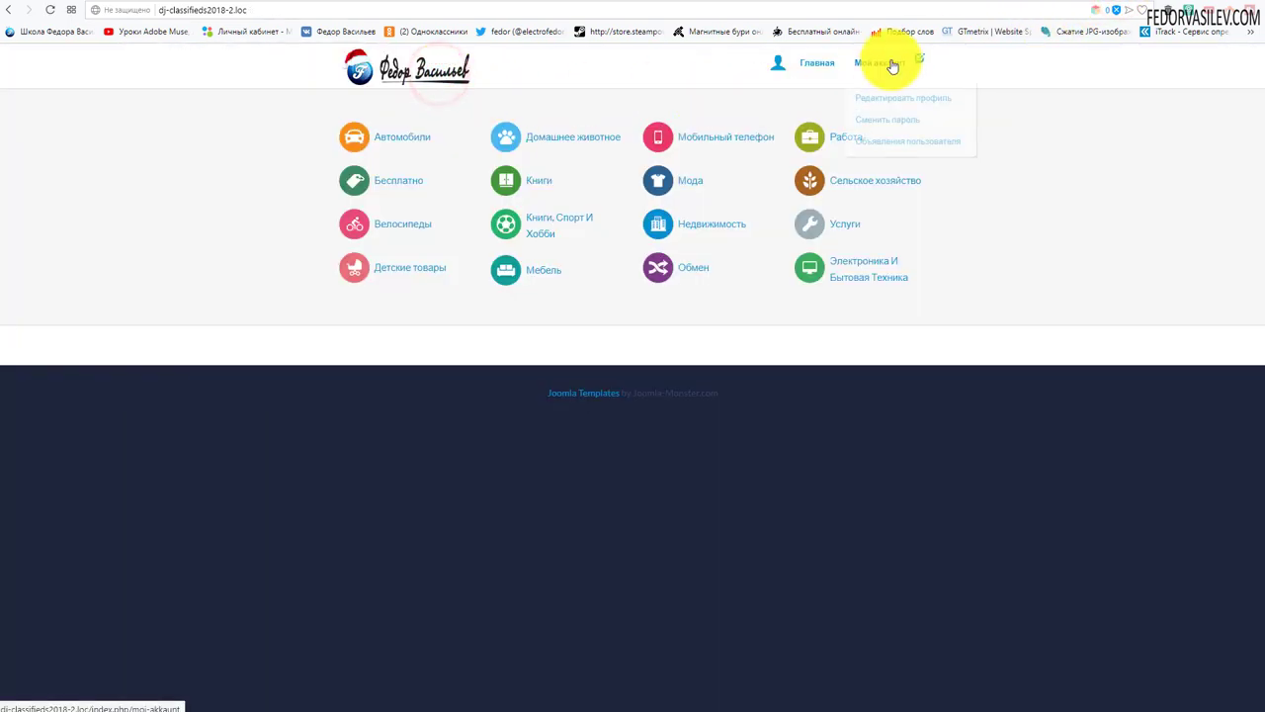
{"action": "left_click", "coordinate": [908, 138]}
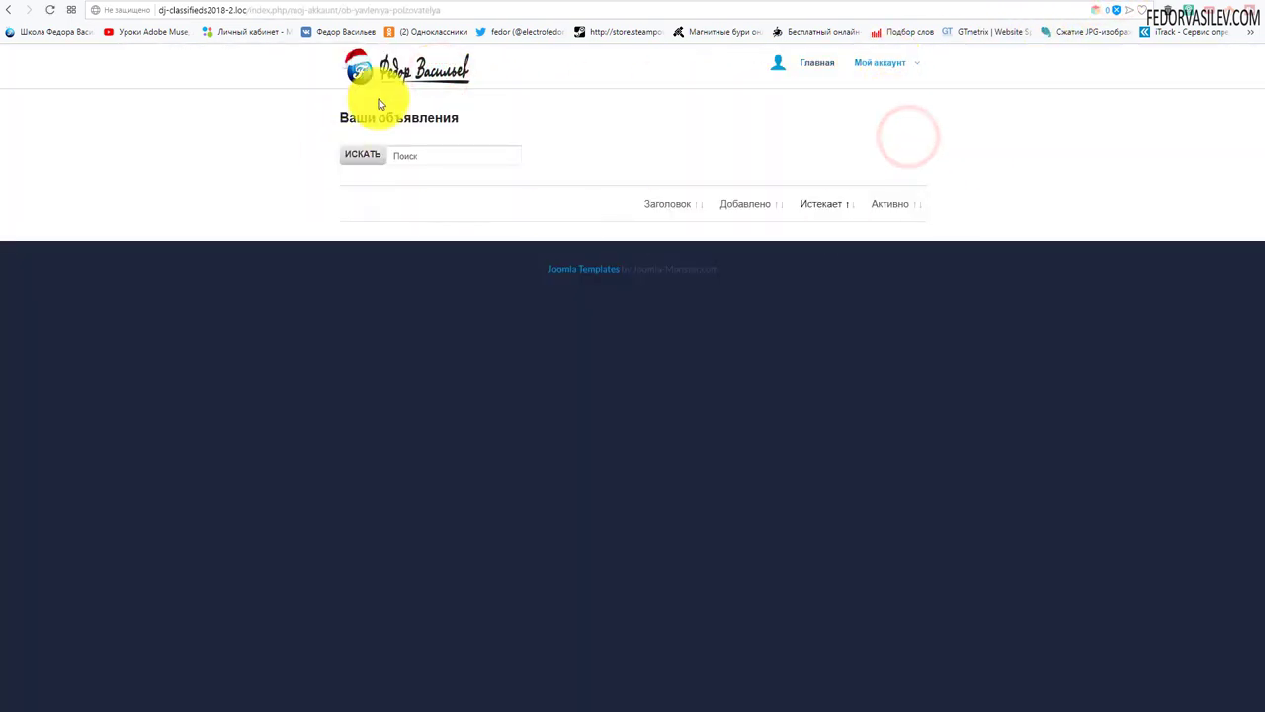
{"action": "left_click", "coordinate": [409, 150]}
{"action": "left_click", "coordinate": [409, 150]}
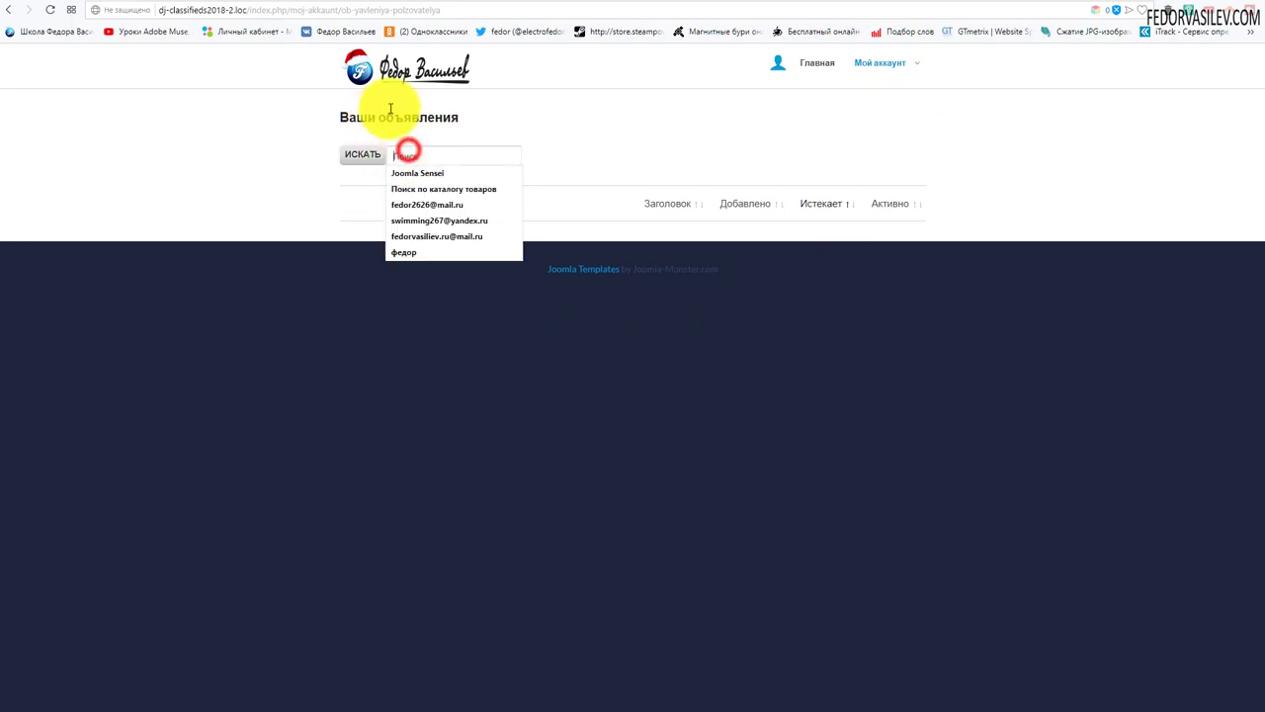
{"action": "left_click", "coordinate": [734, 134]}
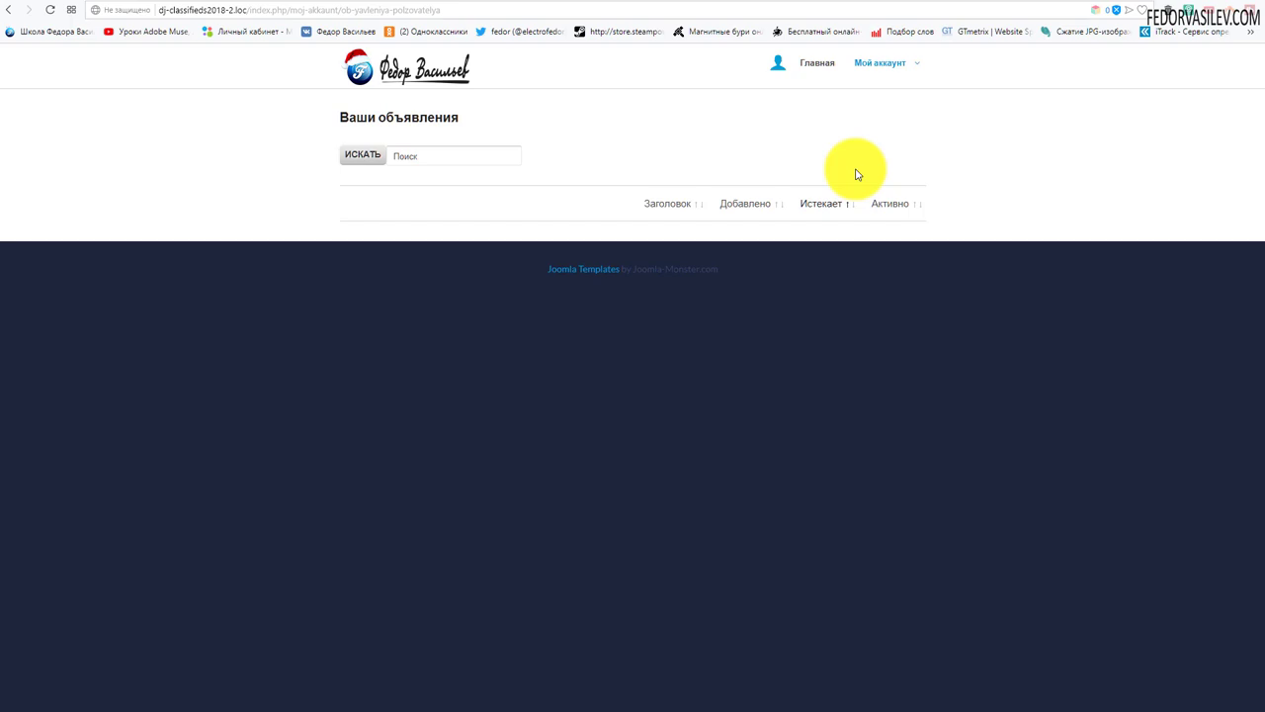
{"action": "mouse_move", "coordinate": [876, 66]}
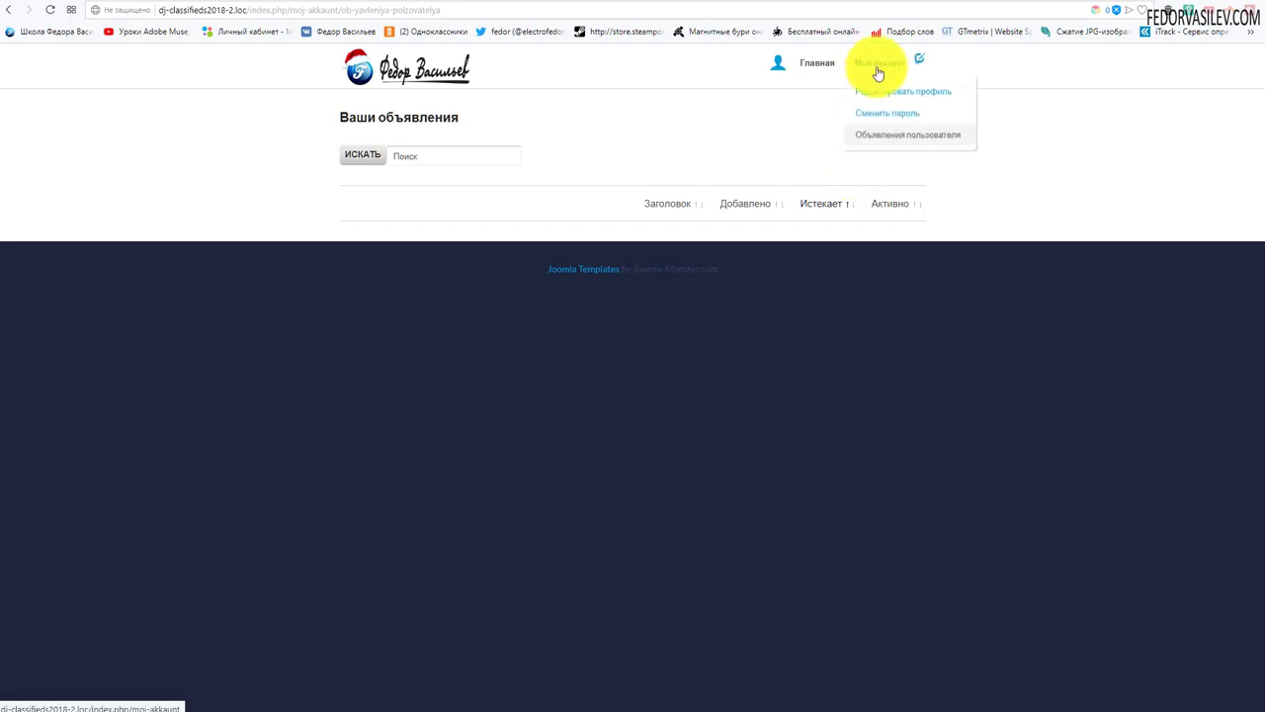
{"action": "left_click", "coordinate": [729, 139]}
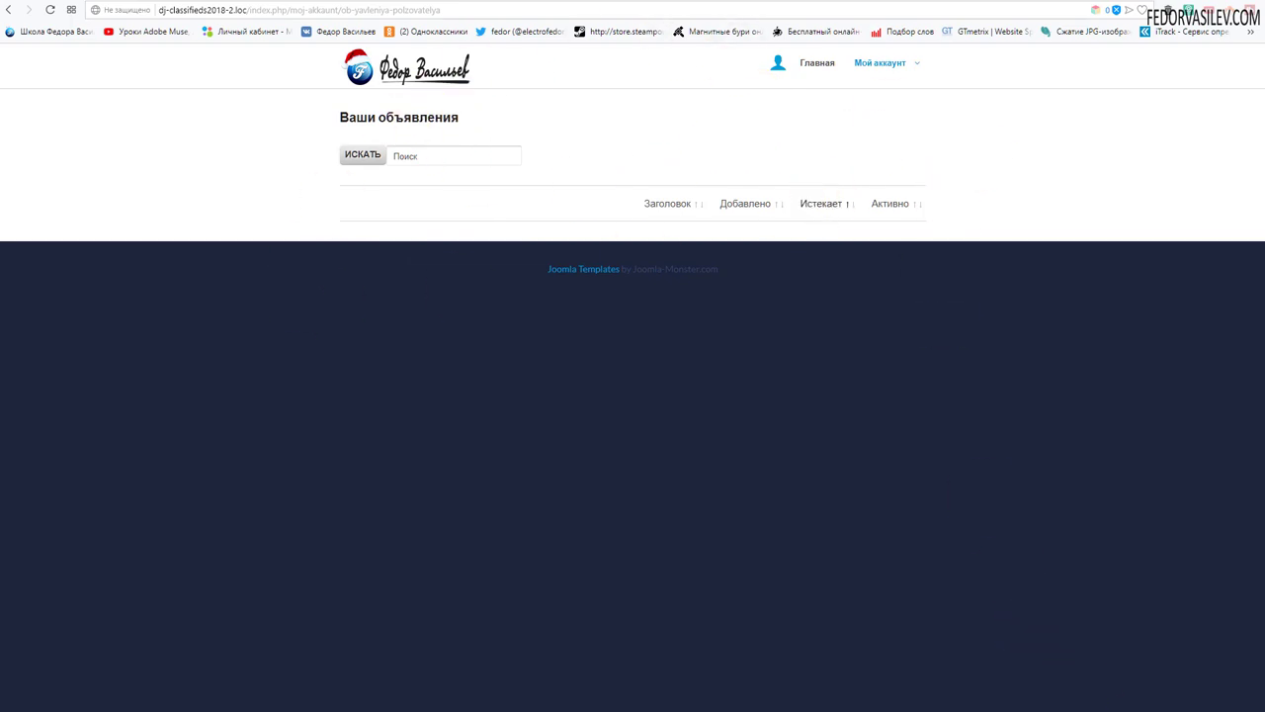
- Back in the administrator, give the new menu item the DJ Classifieds type Баллы пользователя and the title Баллы пользователя
{"action": "key", "text": "ctrl+Tab"}
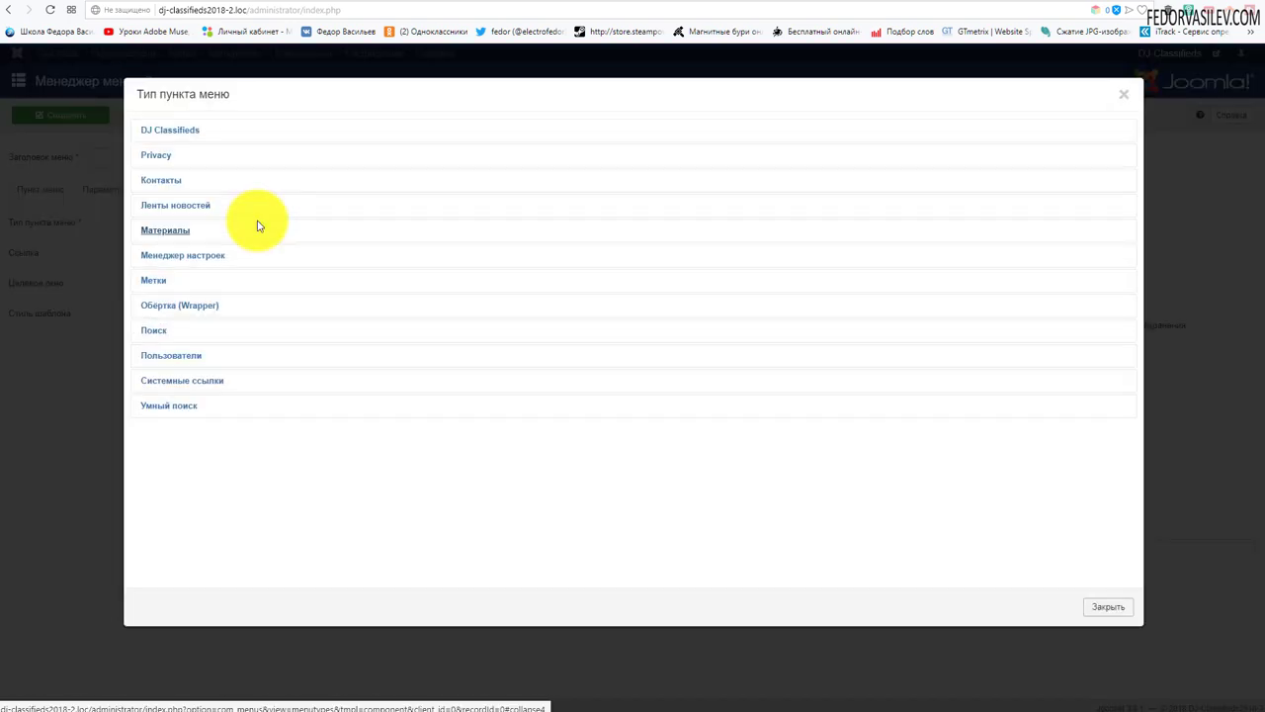
{"action": "left_click", "coordinate": [163, 128]}
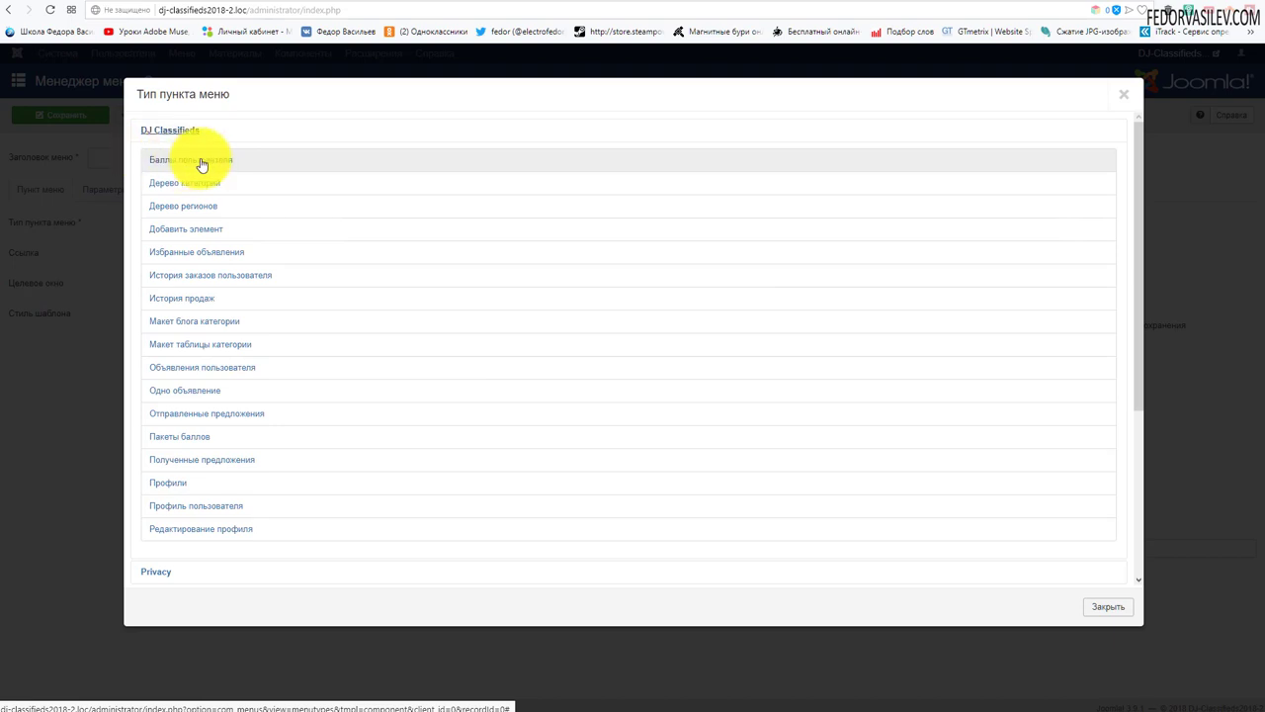
{"action": "left_click", "coordinate": [205, 162]}
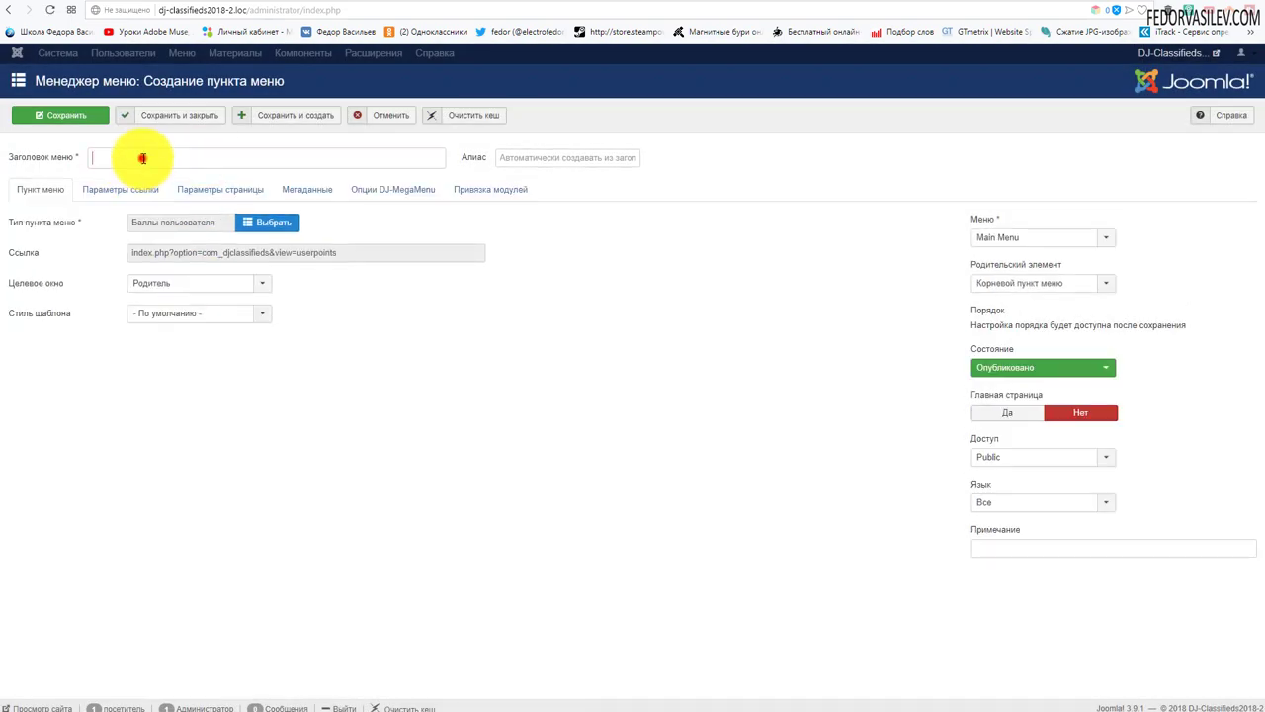
{"action": "left_click", "coordinate": [144, 158]}
{"action": "type", "text": "Ба"}
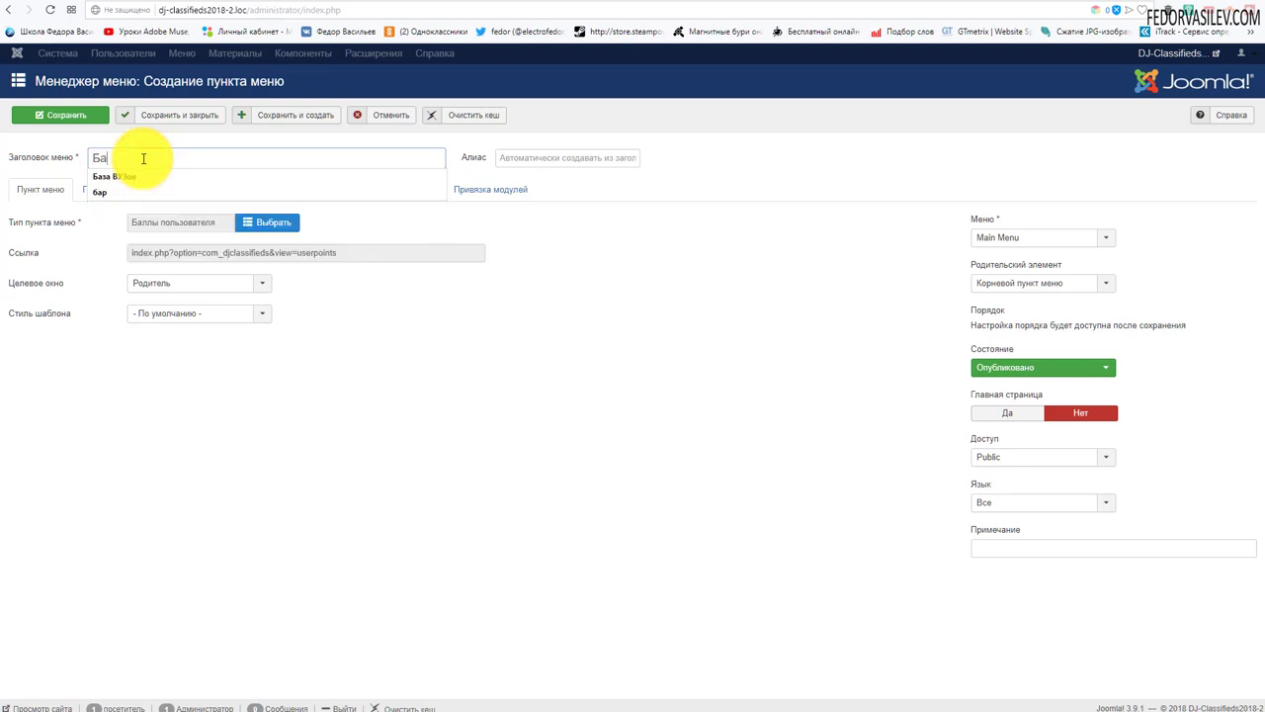
{"action": "type", "text": "ллы"}
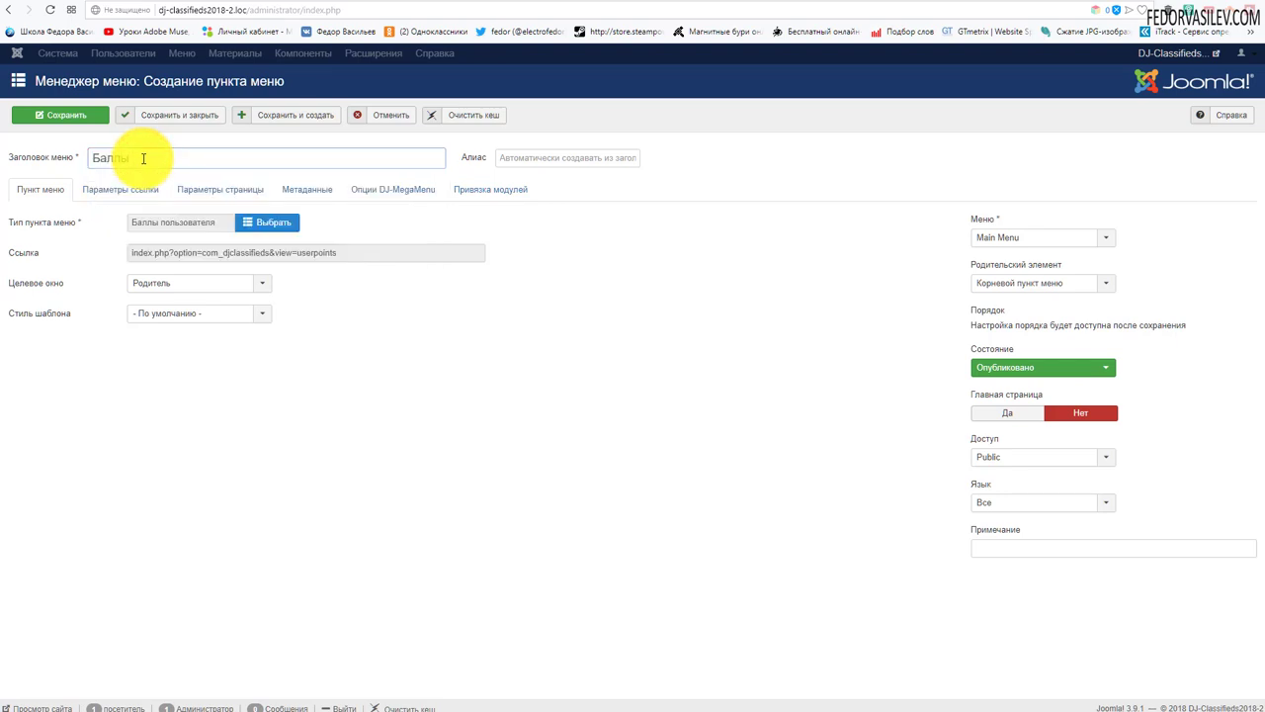
{"action": "type", "text": " пользователя"}
- Place the Баллы пользователя item under the parent Мой аккаунт, set its access to Registered, and save it
{"action": "left_click", "coordinate": [989, 284]}
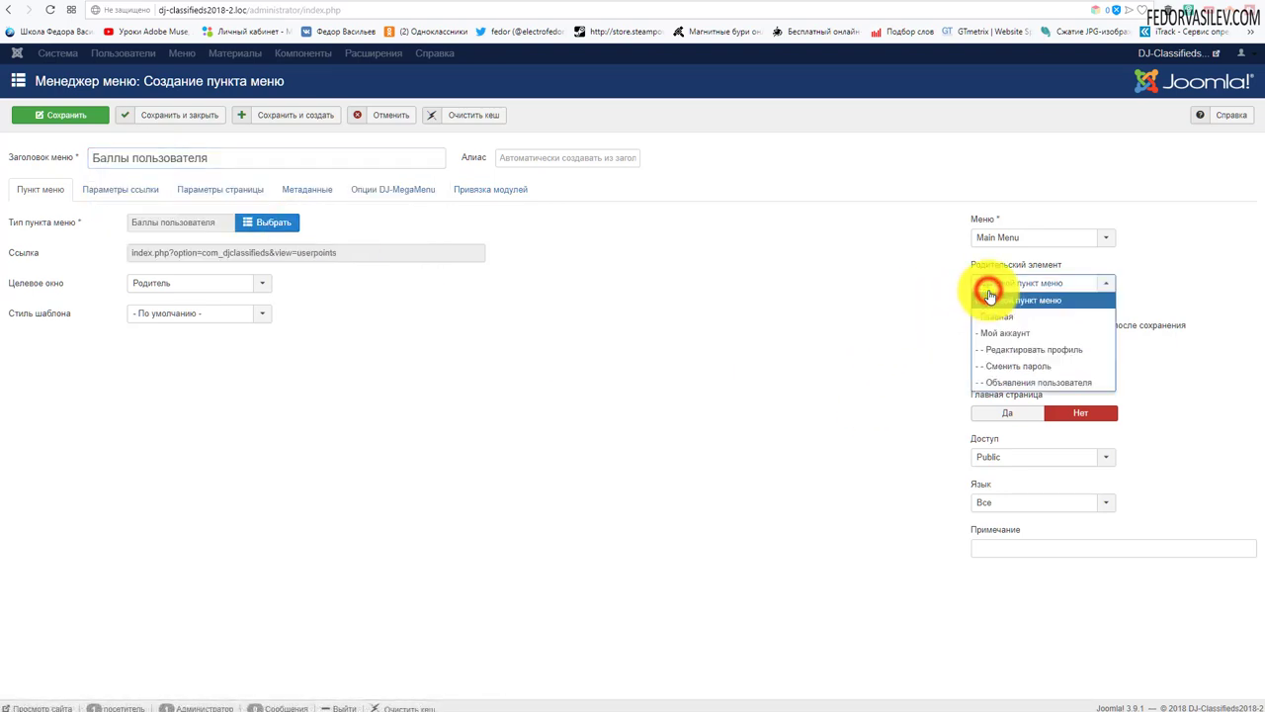
{"action": "left_click", "coordinate": [1024, 336]}
{"action": "left_click", "coordinate": [1004, 456]}
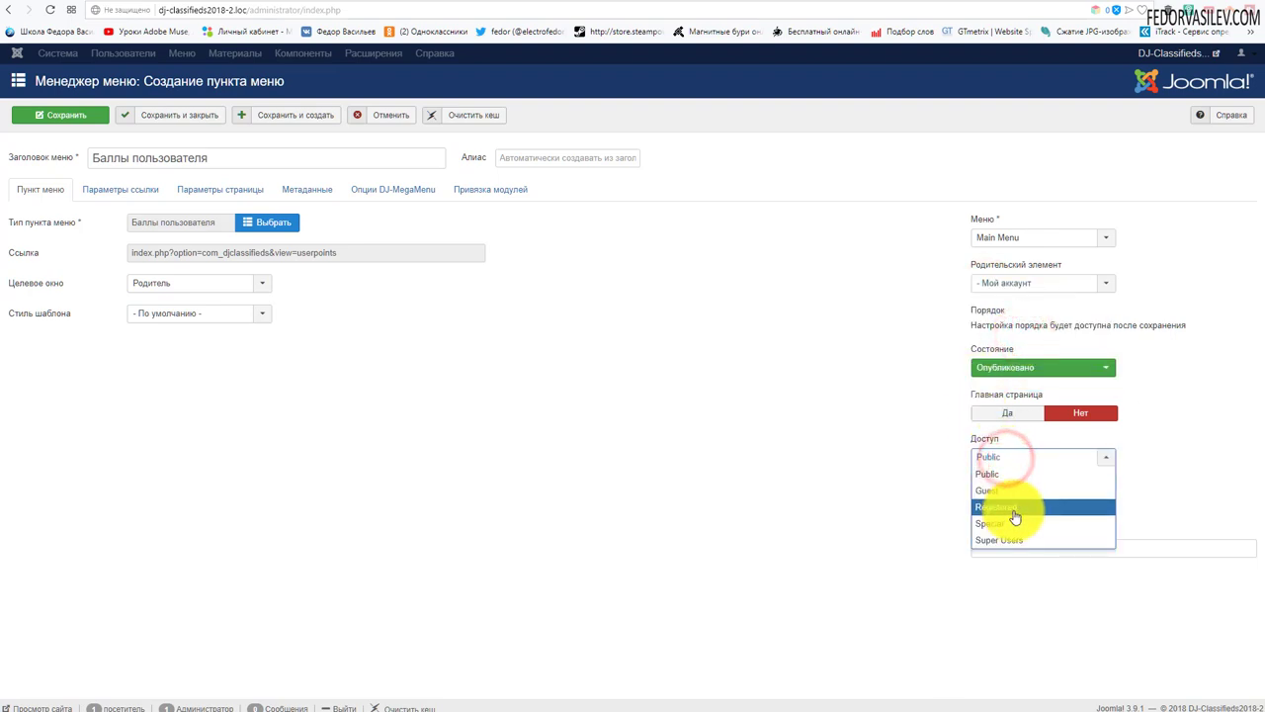
{"action": "left_click", "coordinate": [1014, 508]}
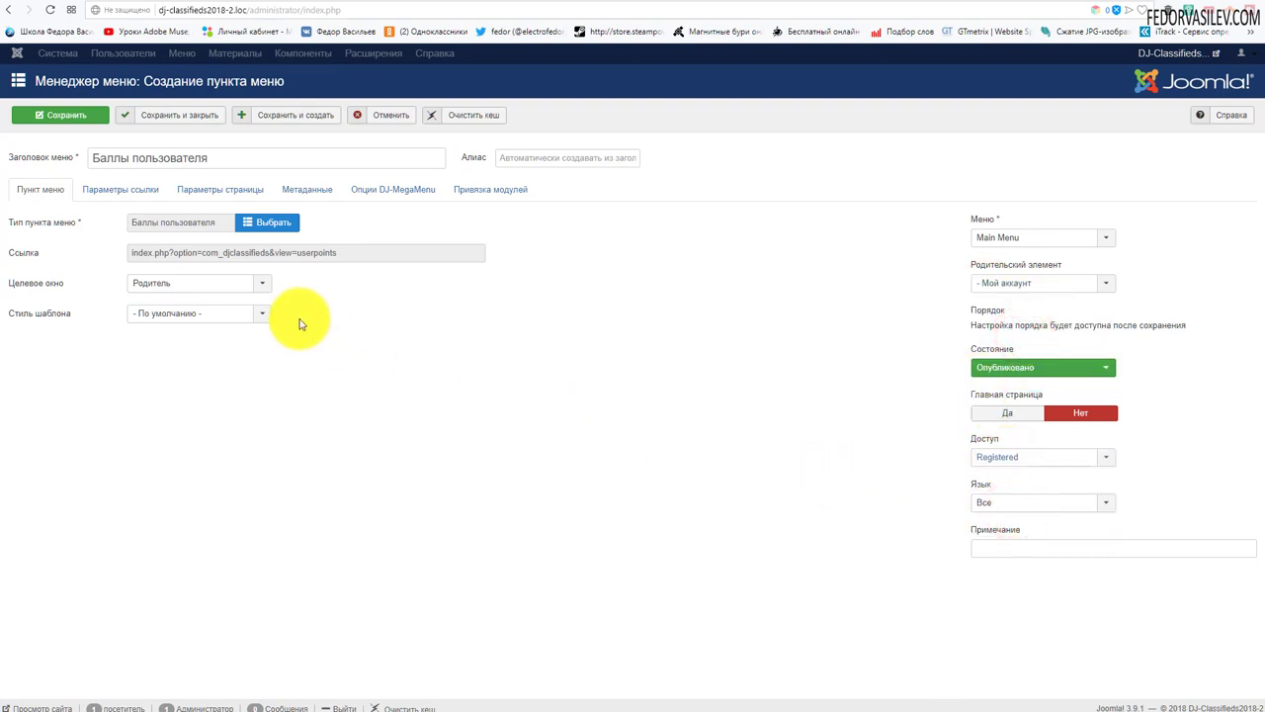
{"action": "left_click", "coordinate": [61, 111]}
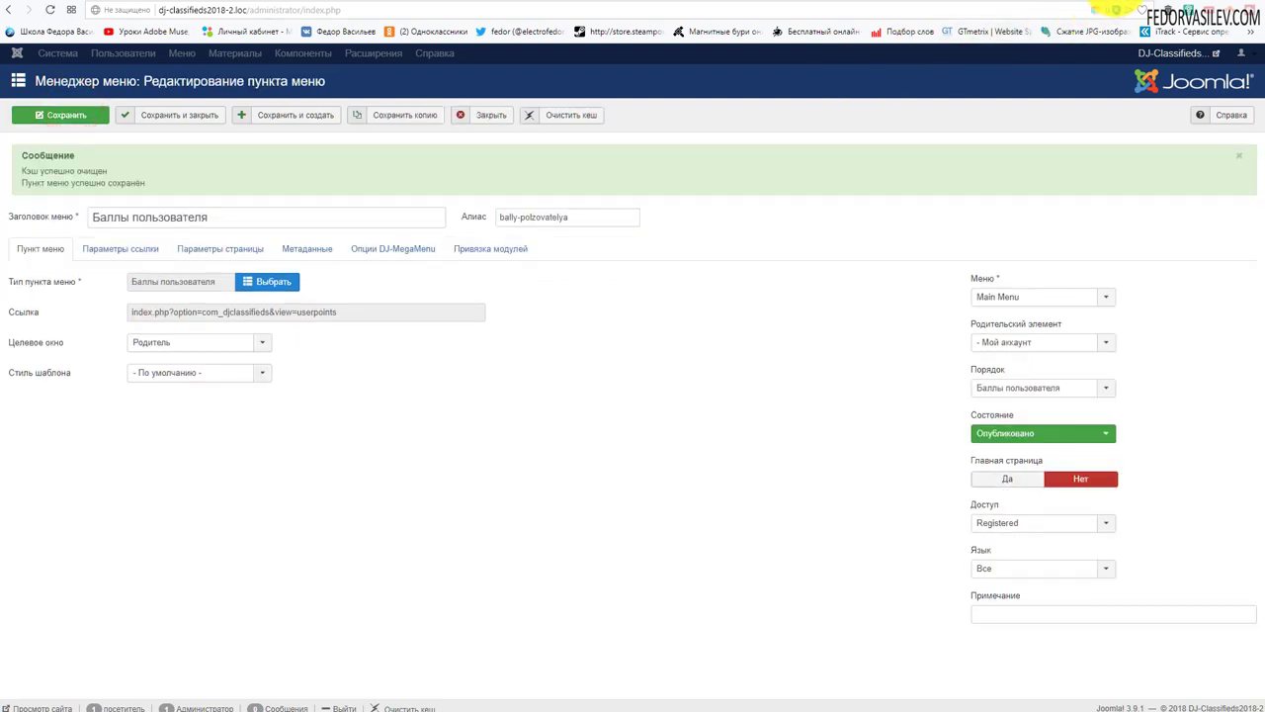
- Open the Баллы пользователя submenu item on the site and examine the points history page and its available points line
{"action": "left_click", "coordinate": [1117, 6]}
{"action": "left_click", "coordinate": [382, 70]}
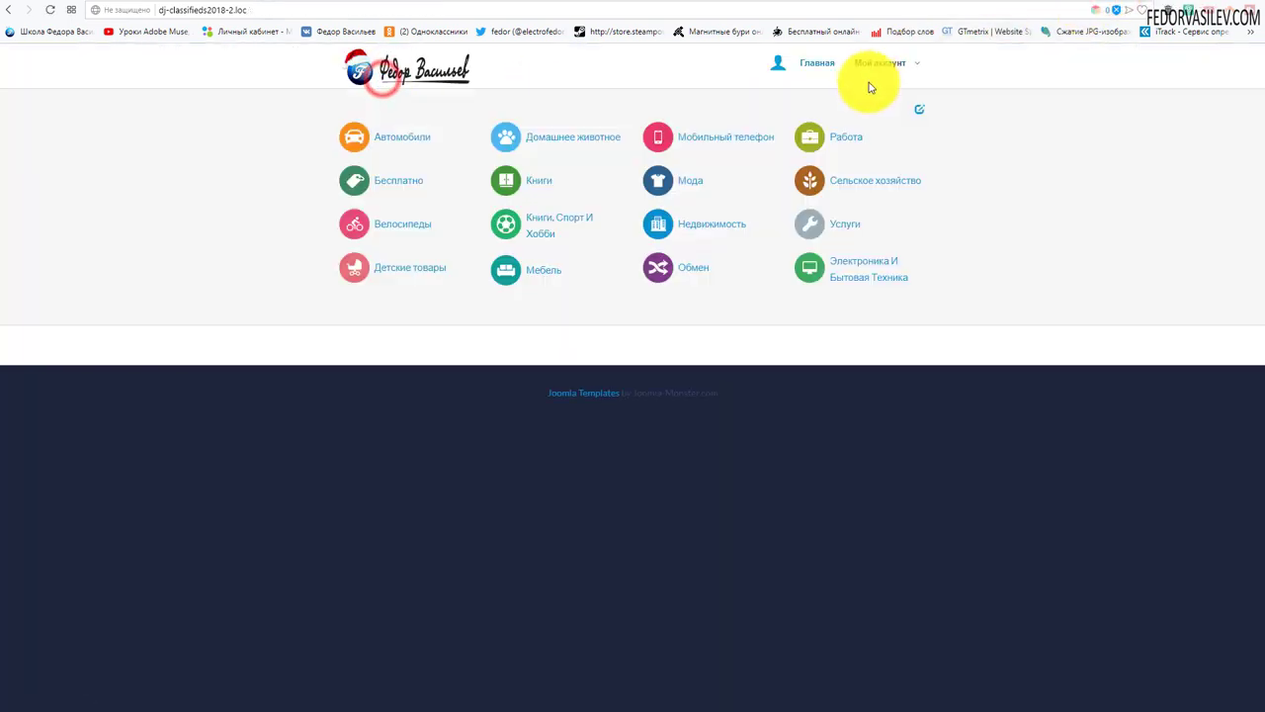
{"action": "left_click", "coordinate": [874, 67]}
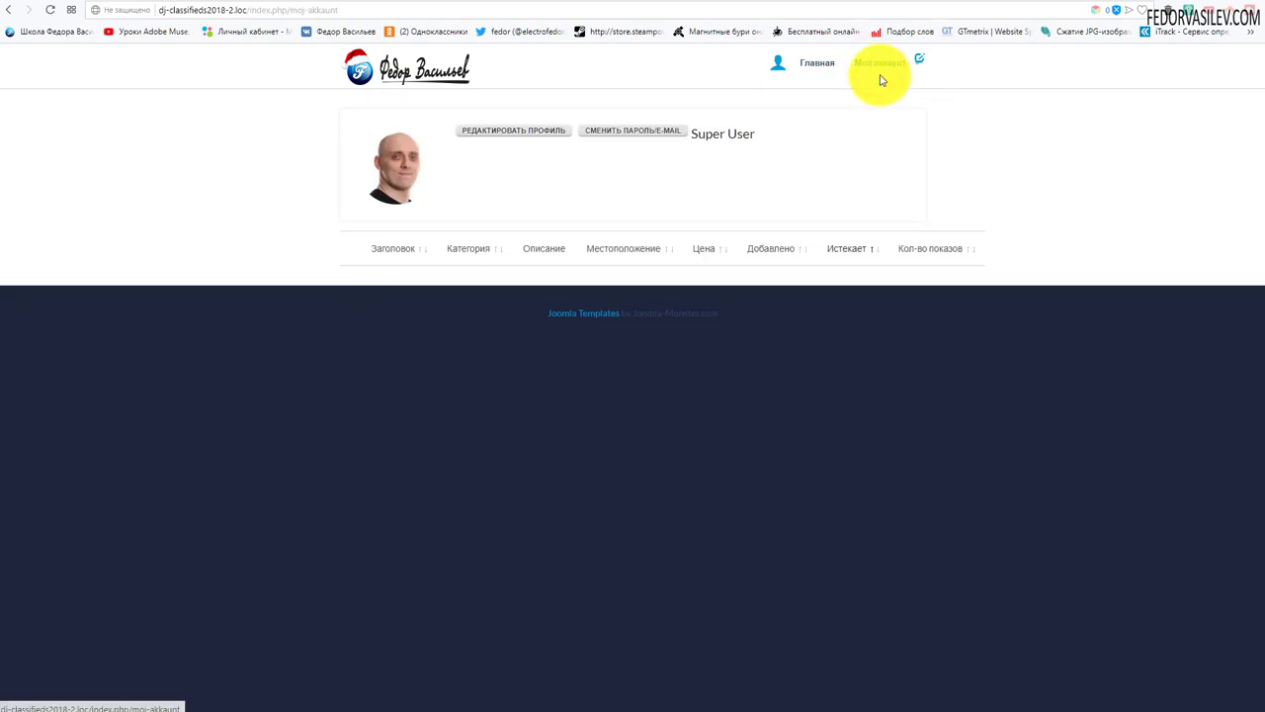
{"action": "mouse_move", "coordinate": [883, 63]}
{"action": "left_click", "coordinate": [881, 161]}
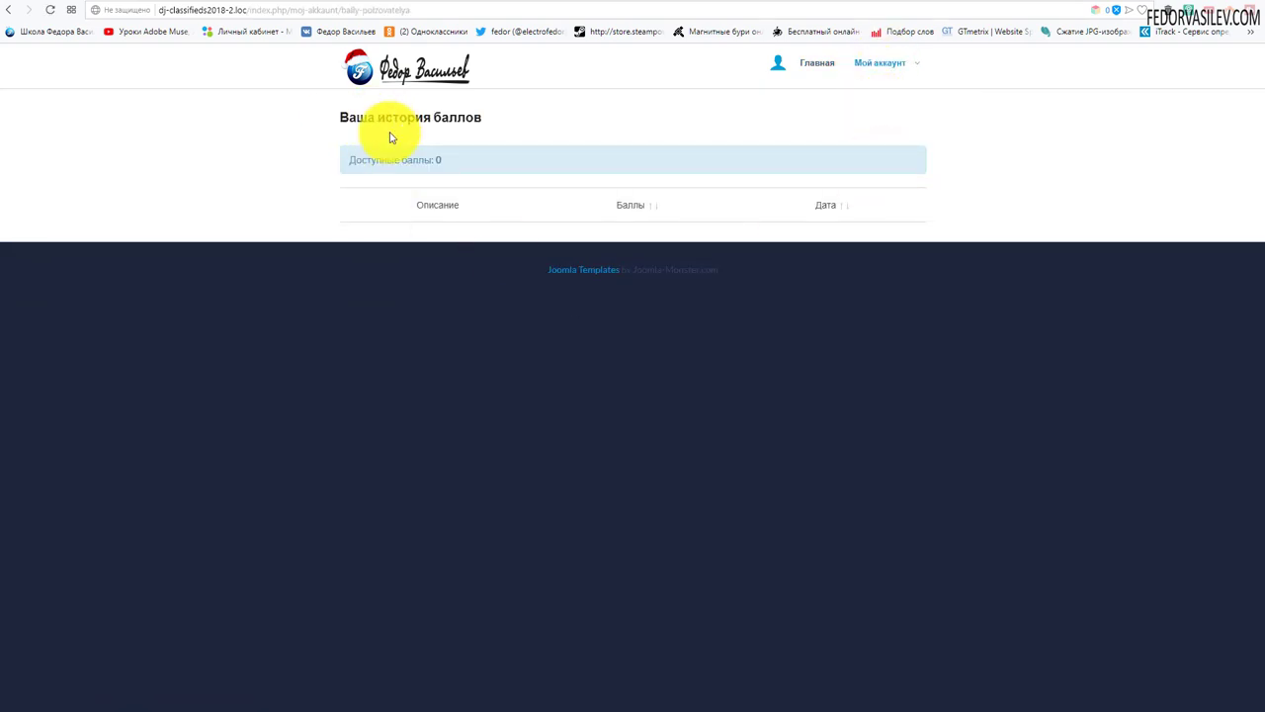
{"action": "left_click_drag", "start_coordinate": [445, 161], "coordinate": [344, 161]}
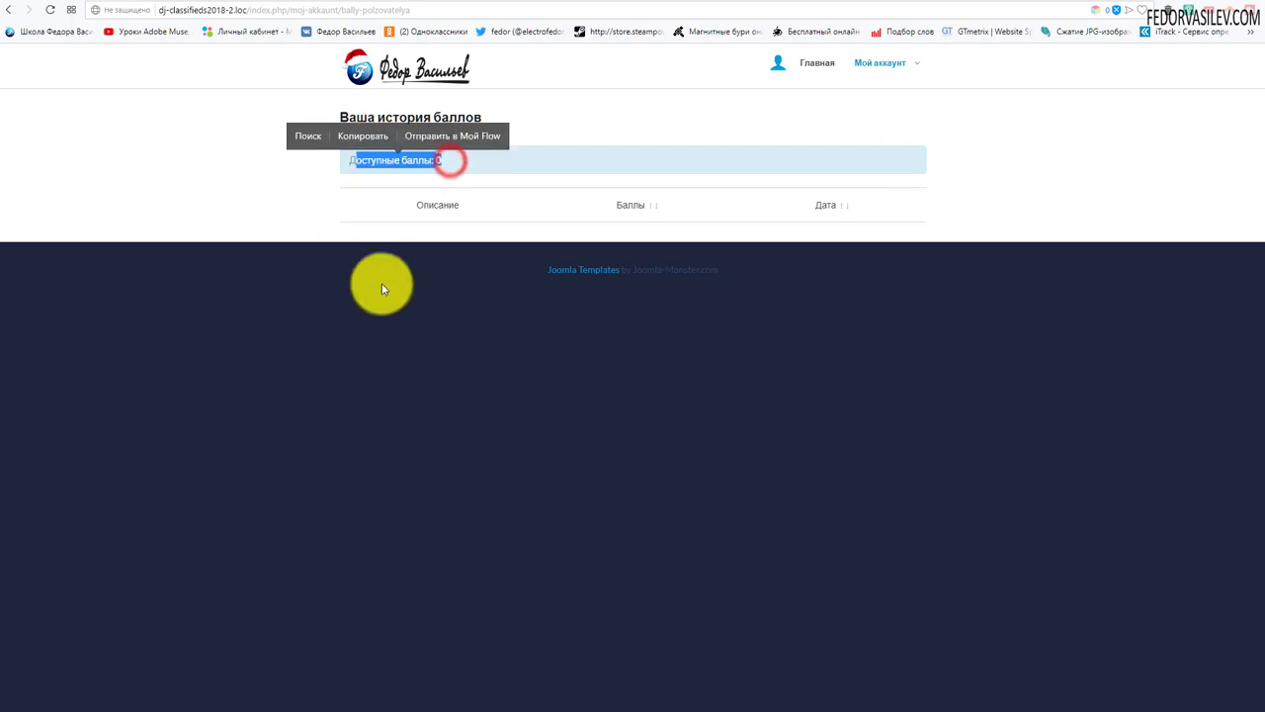
{"action": "left_click", "coordinate": [387, 279]}
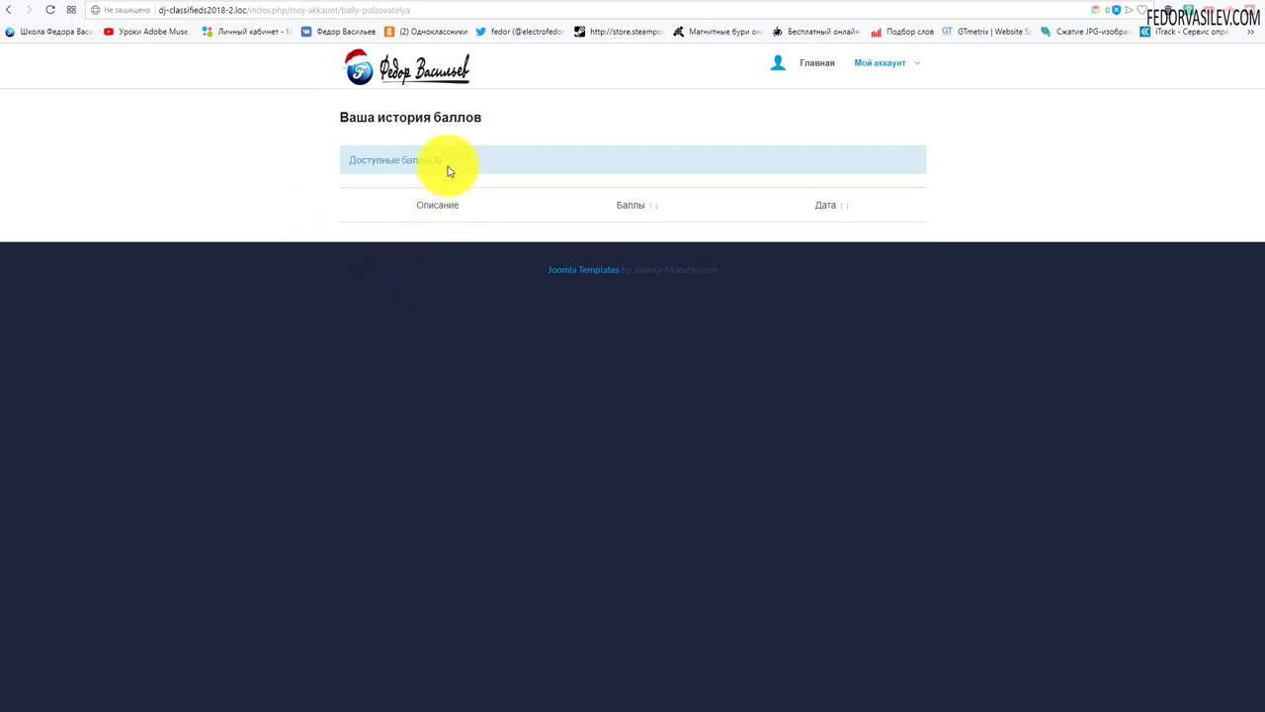